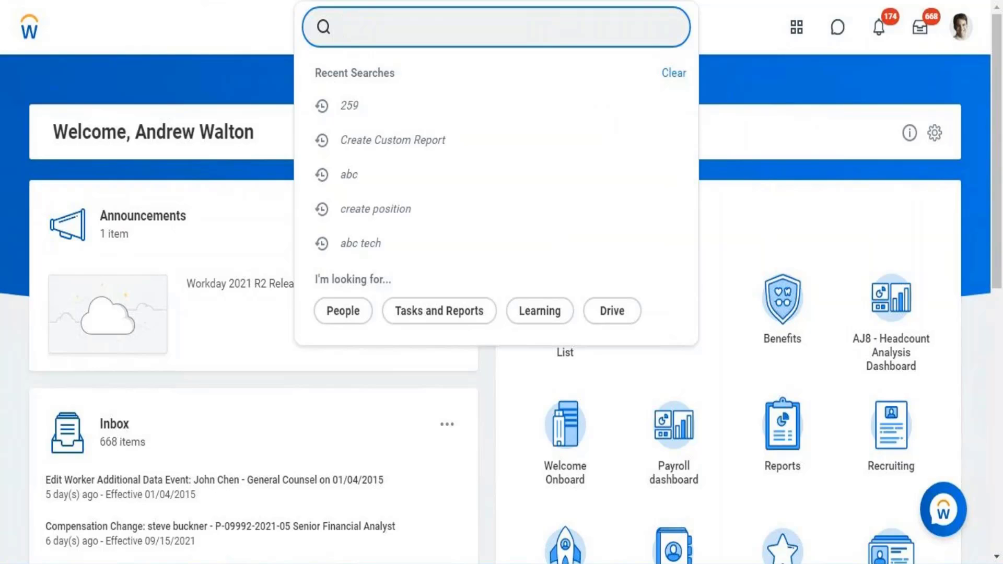
Start the Create Bonus Plan task with effective date 01/01/2021 and the Percent Based Plan type.
text(create bonus)
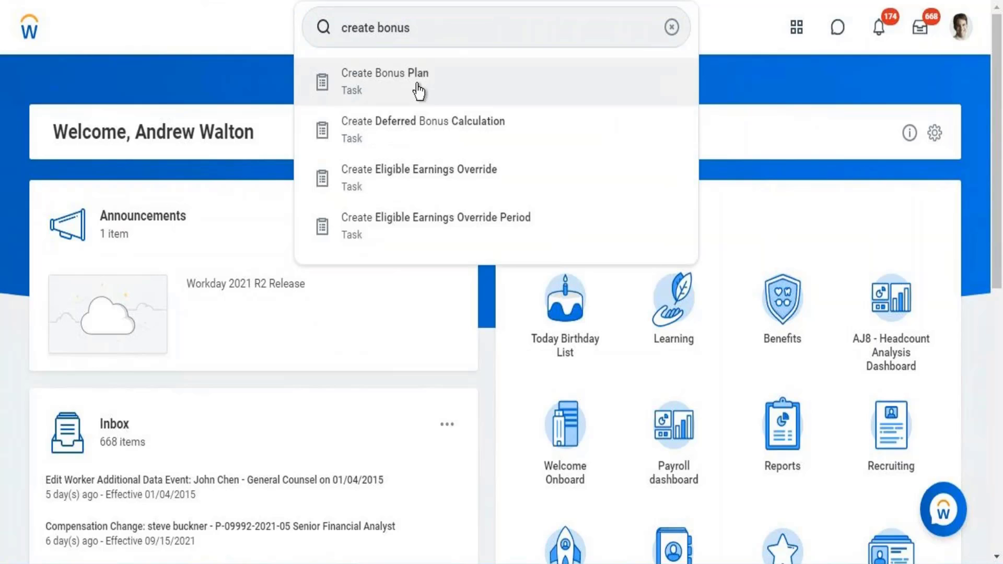
click(419, 90)
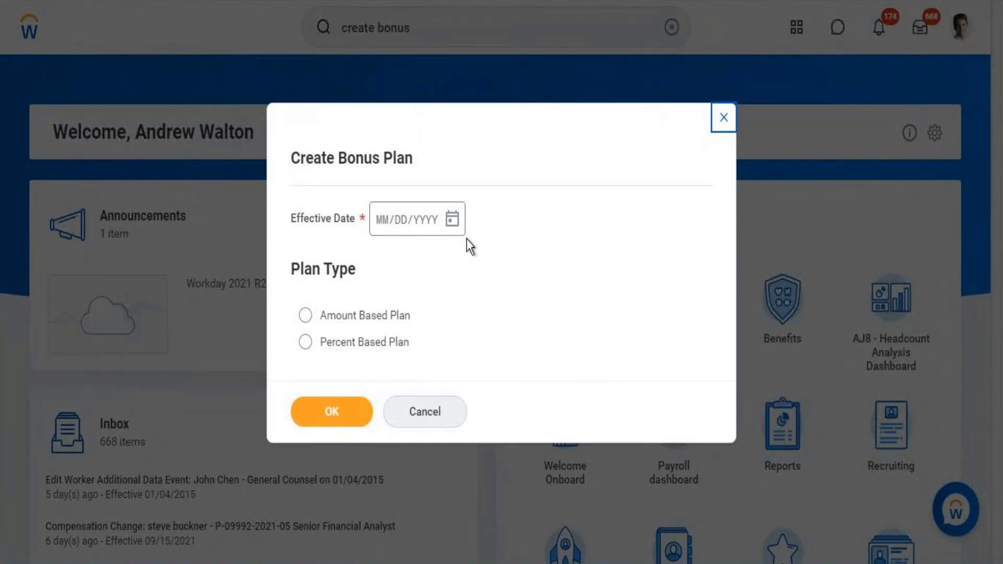
click(450, 228)
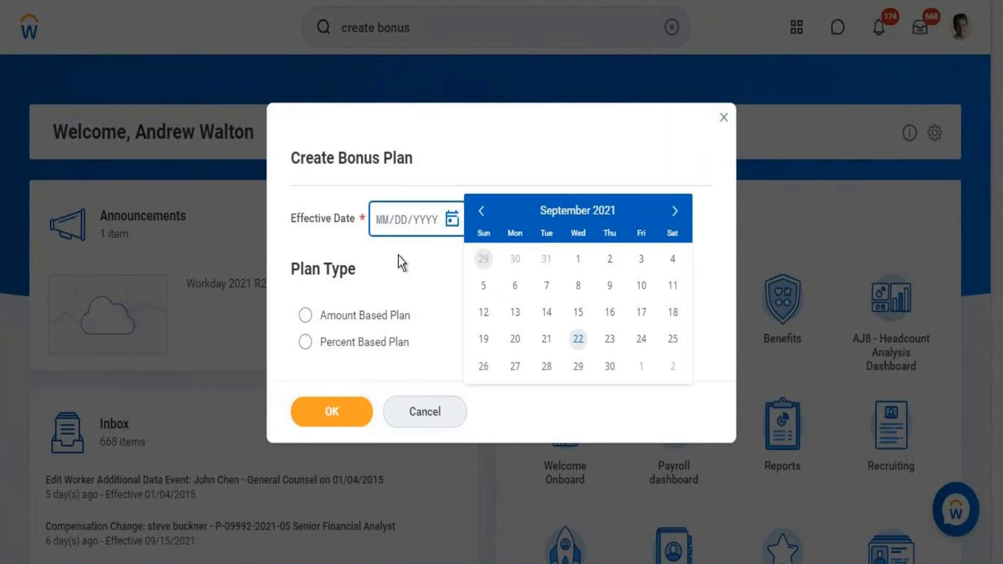
click(383, 220)
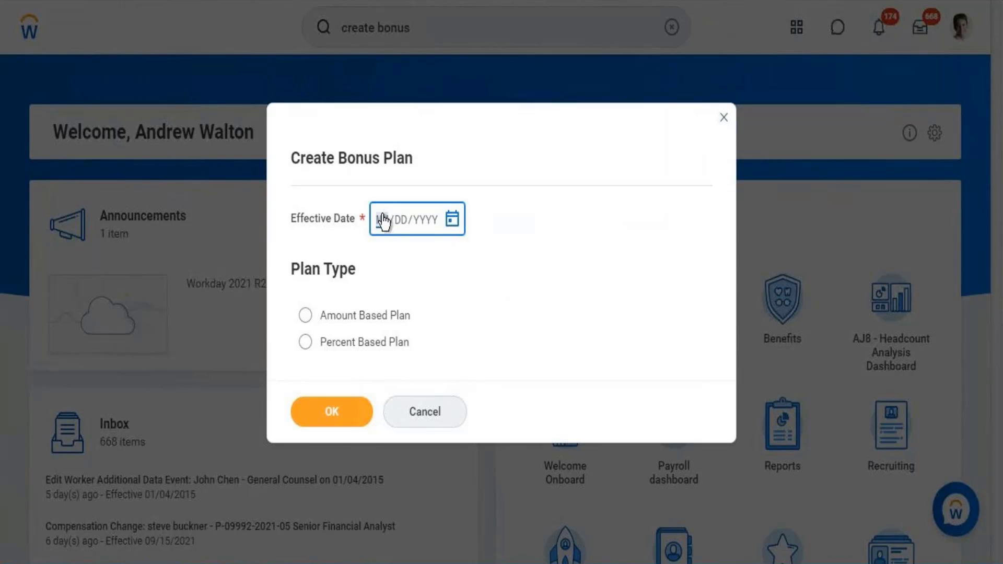
text(09/)
text(01/01/)
text(2021)
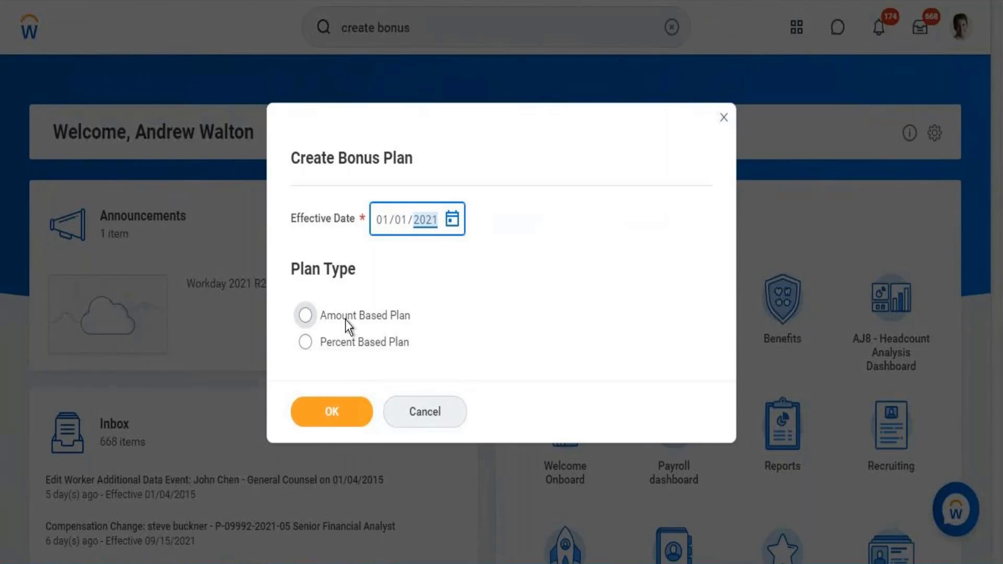
click(343, 343)
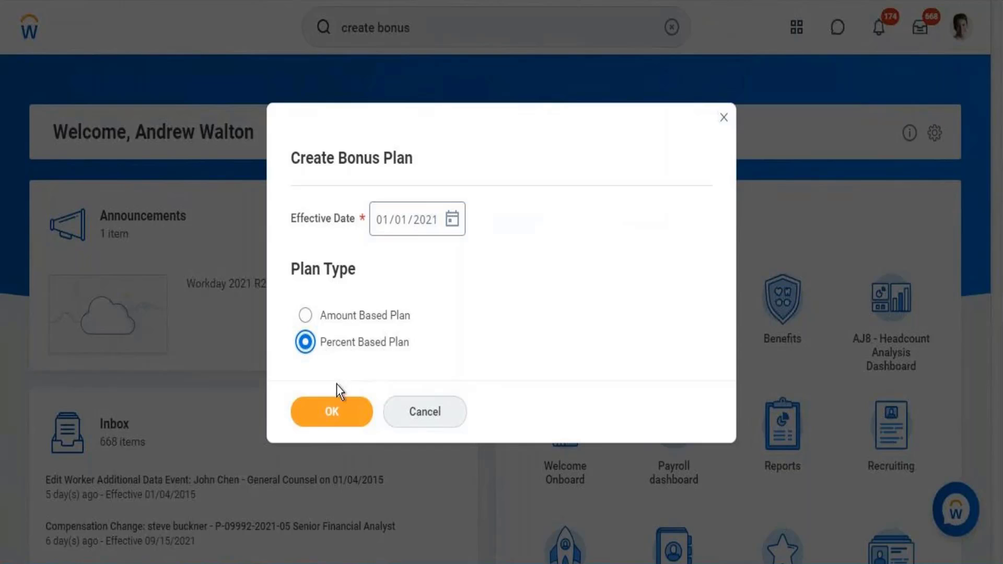
click(333, 412)
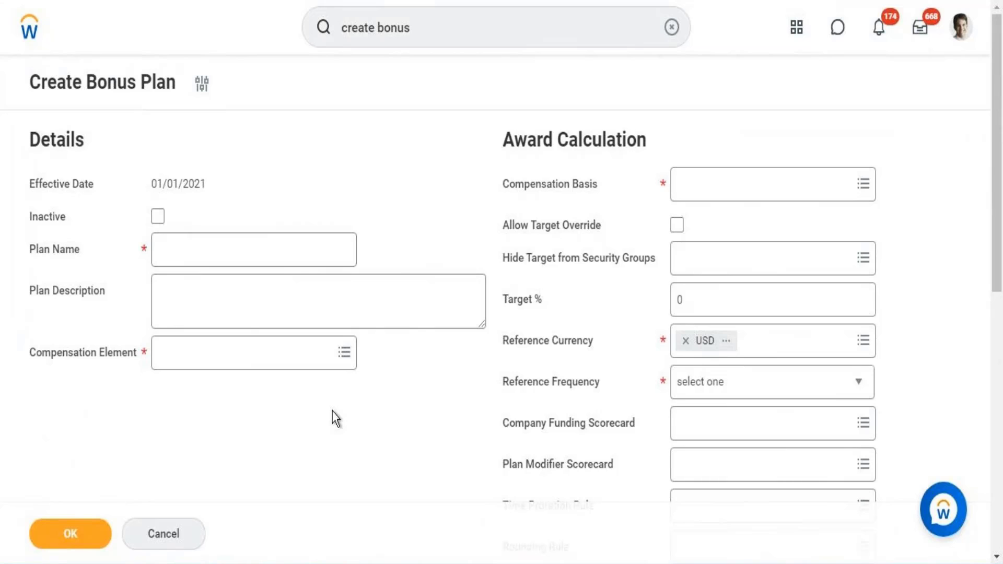
Name the plan "Bonus Plan - IT HRIS" and set its compensation element to Incentive.
click(236, 244)
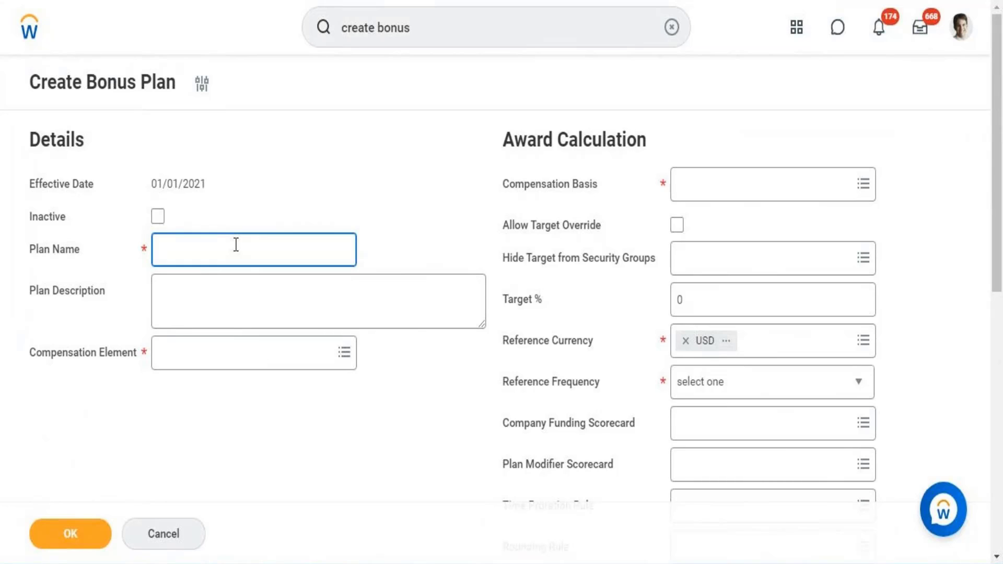
text(Bonus Plan - IT HRIS)
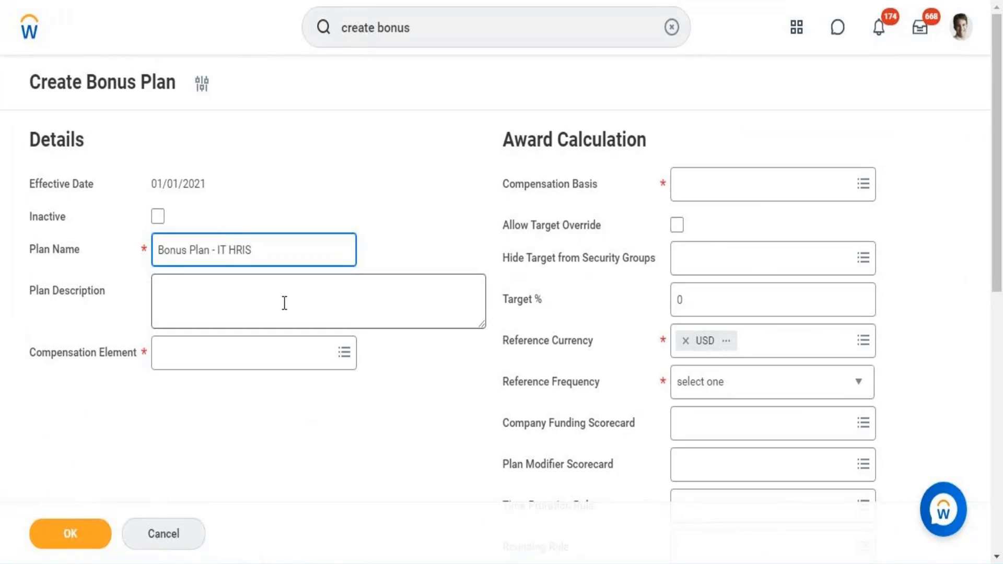
click(241, 357)
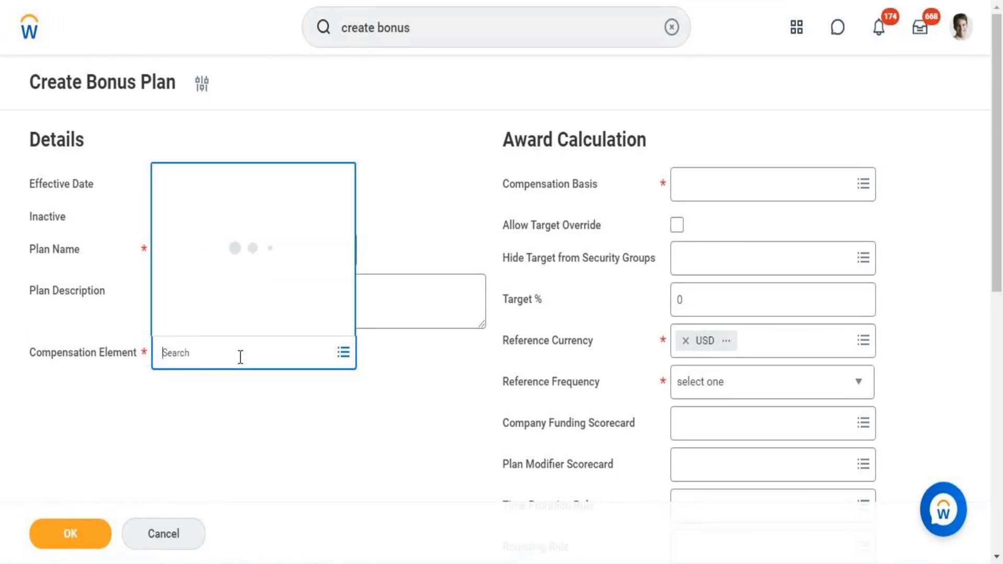
text(inte)
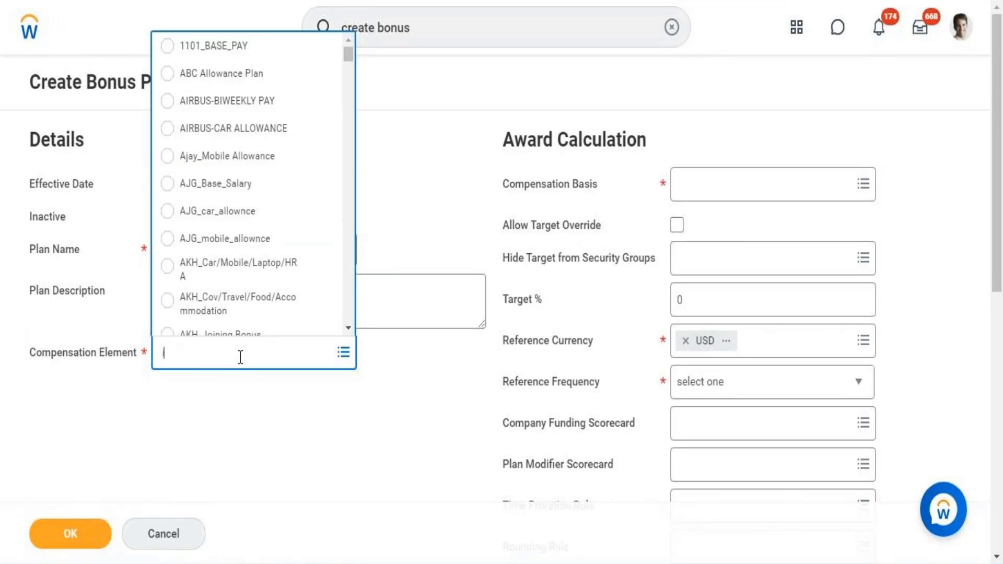
text(n)
key(BackSpace)
key(BackSpace)
key(BackSpace)
text(centive)
key(Return)
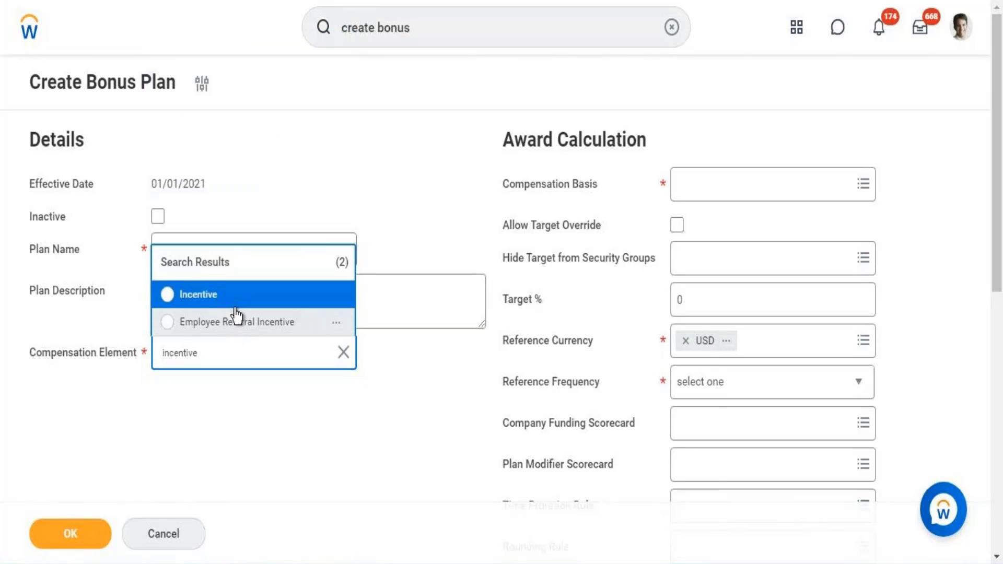
click(235, 302)
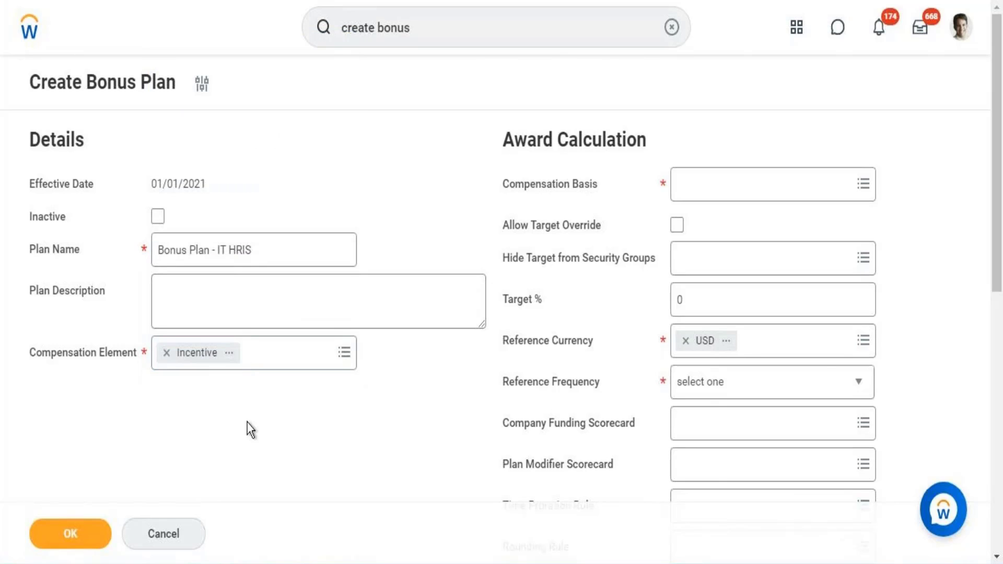
Set the award calculation's compensation basis to Total Base Pay and its reference frequency to Annual.
click(698, 196)
text(to)
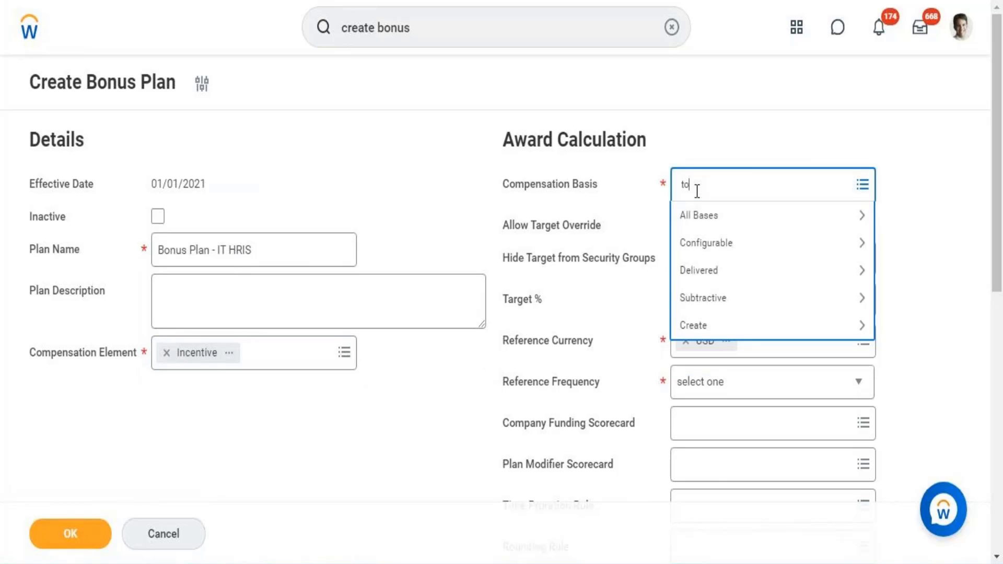
text(tal base pay)
key(Return)
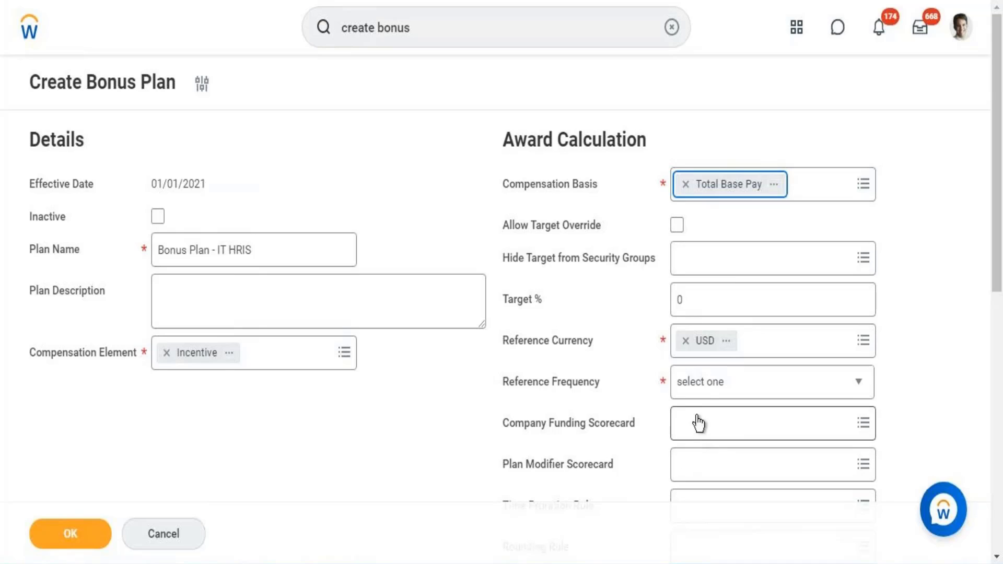
click(701, 392)
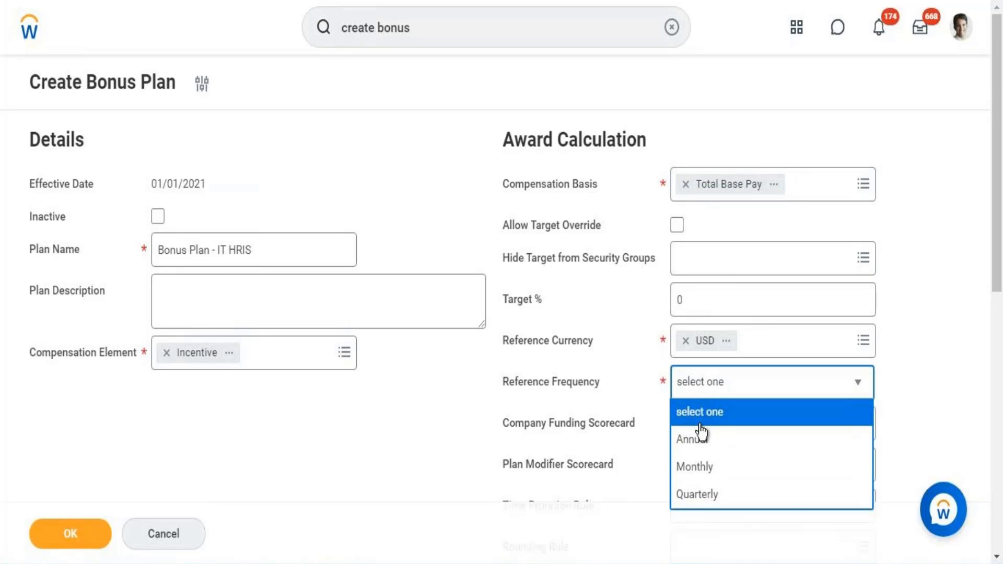
click(700, 447)
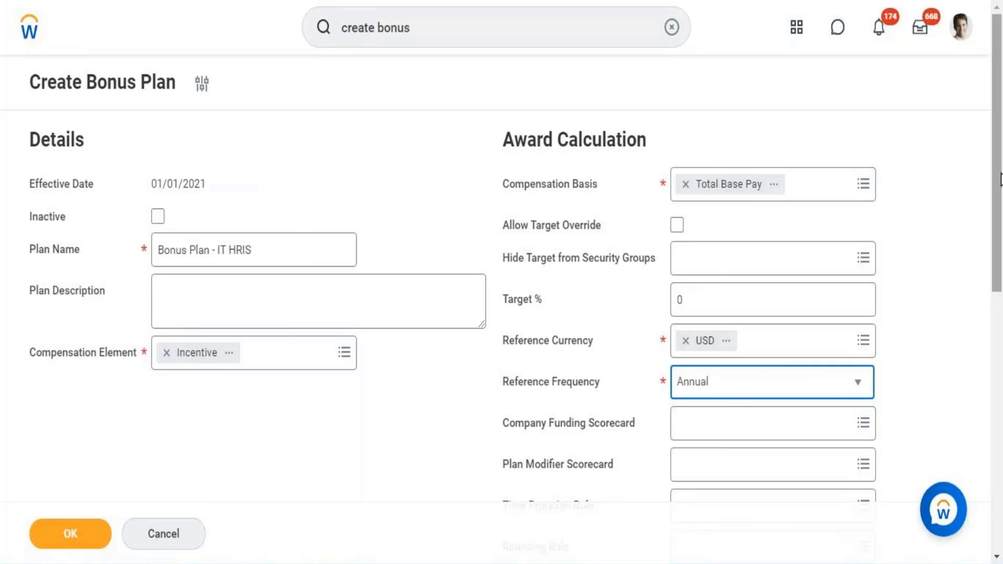
Assign the Workday Time Proration Rule as the bonus plan's time proration rule.
drag(999, 186, 1000, 285)
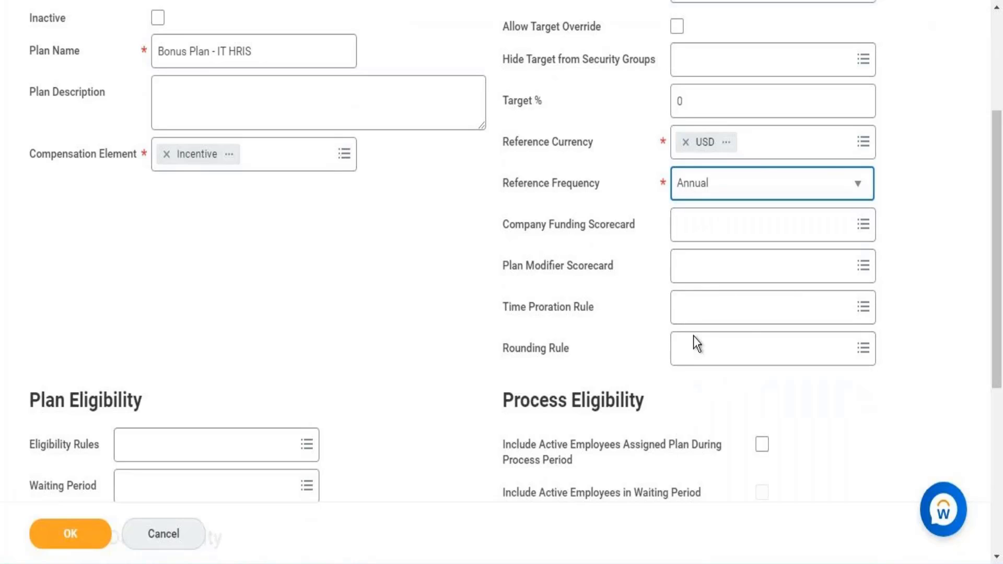
click(716, 311)
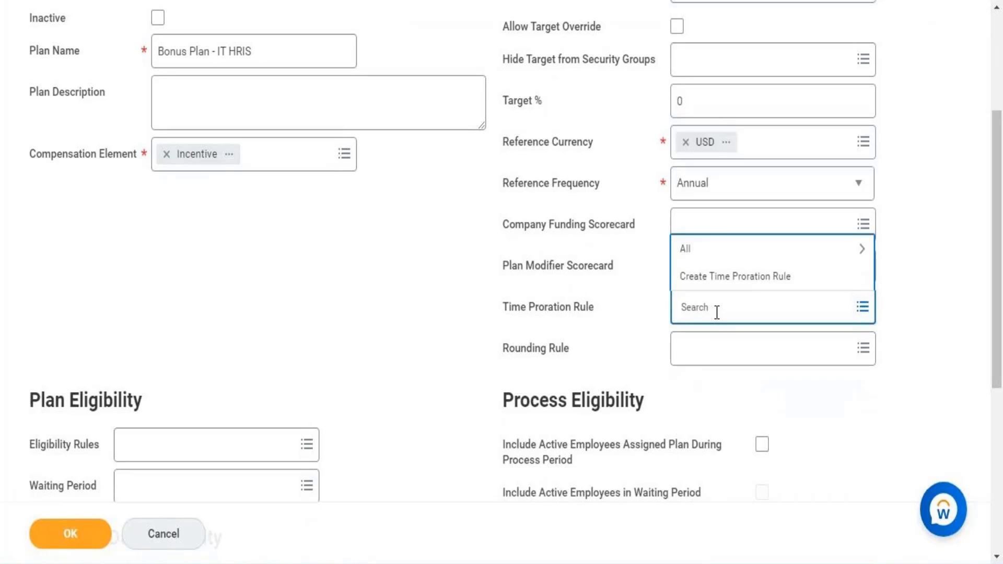
click(710, 260)
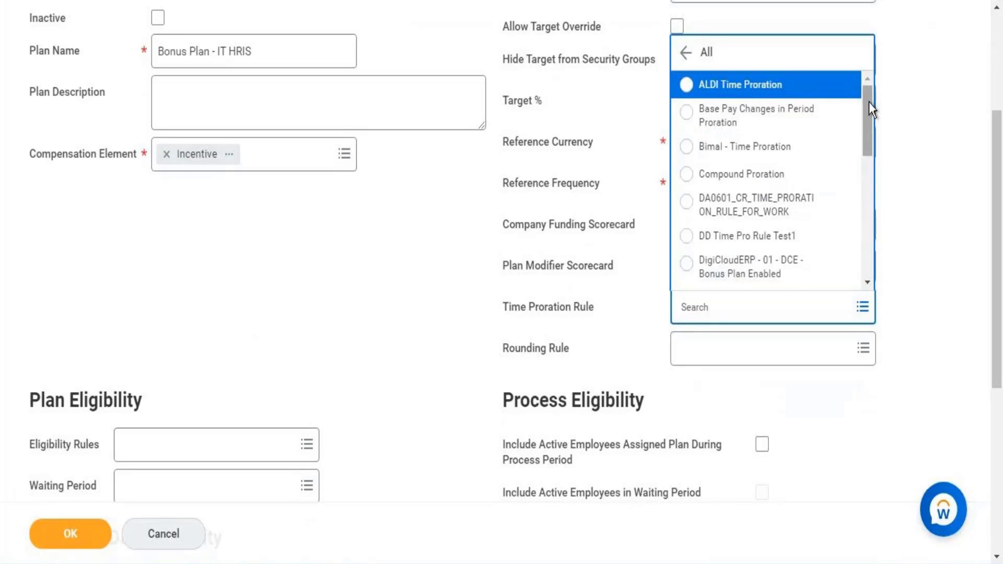
drag(870, 102, 862, 264)
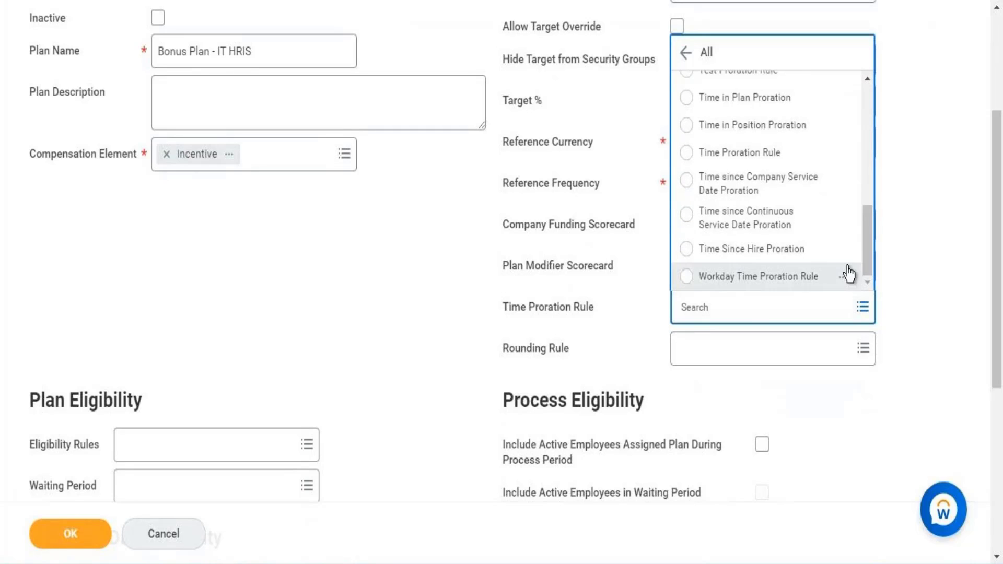
click(758, 277)
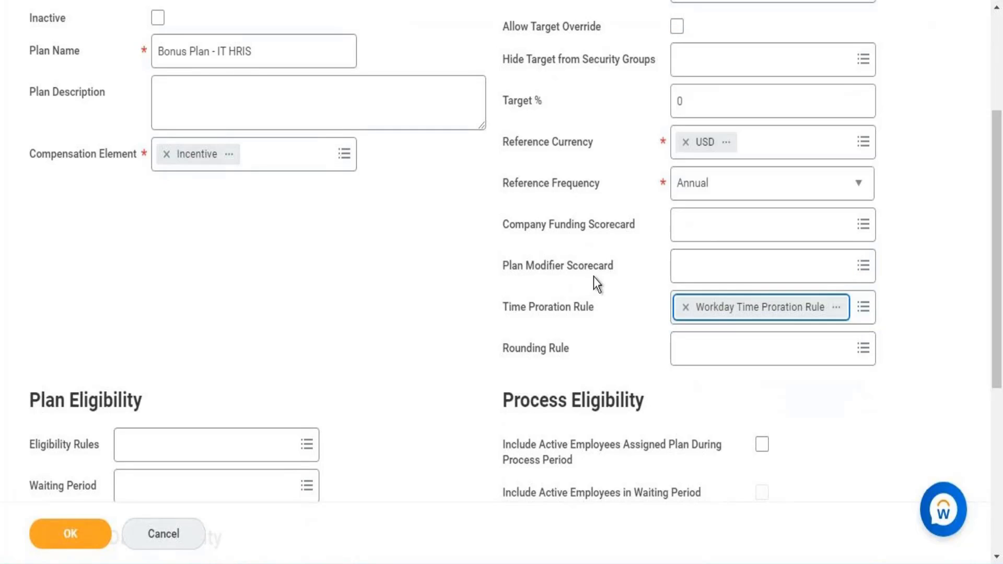
click(424, 309)
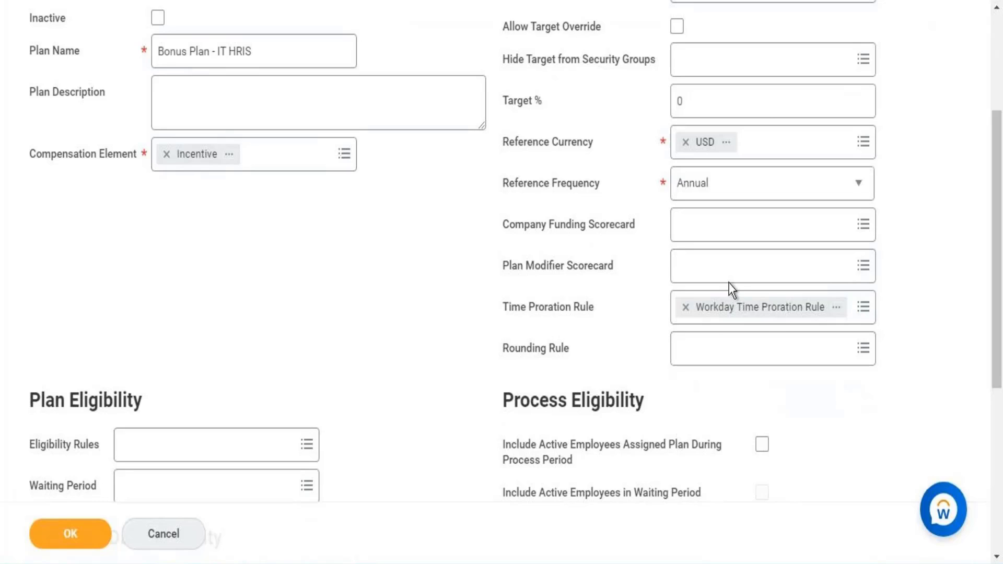
Switch to the browser tab with the CR - Workers - Report and start the View Supervisory Organization task.
drag(999, 202, 999, 348)
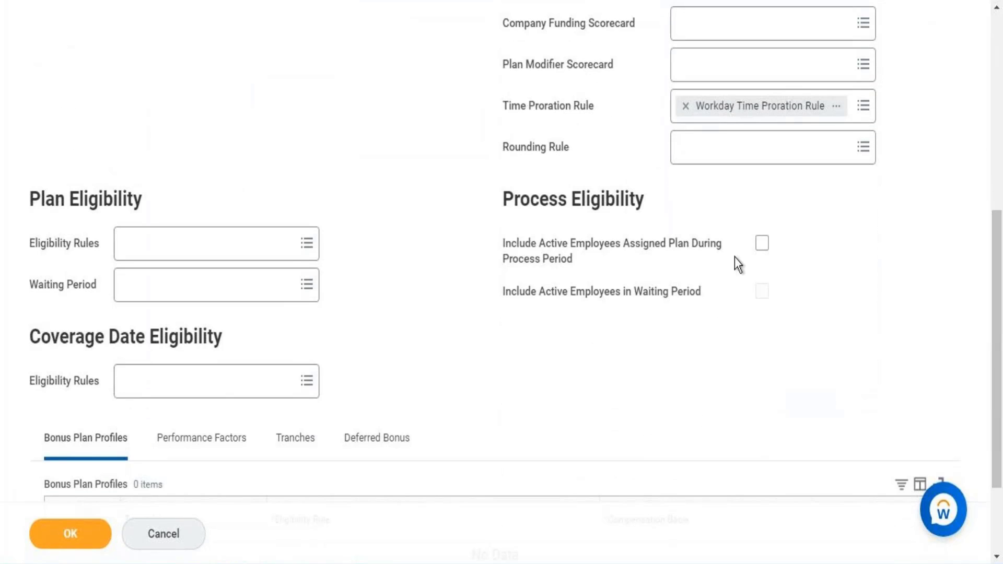
mouse_move(734, 259)
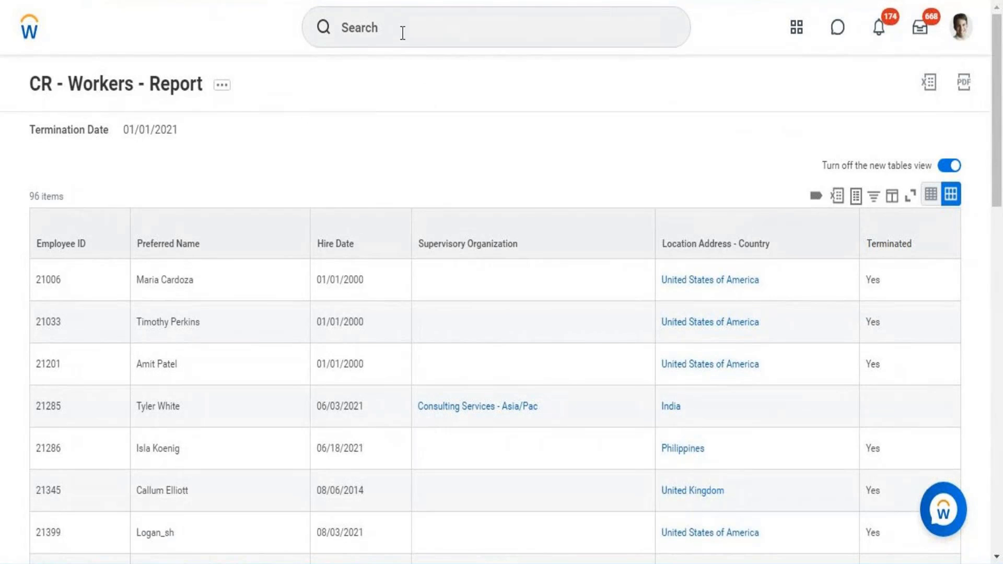
click(403, 33)
text(view s)
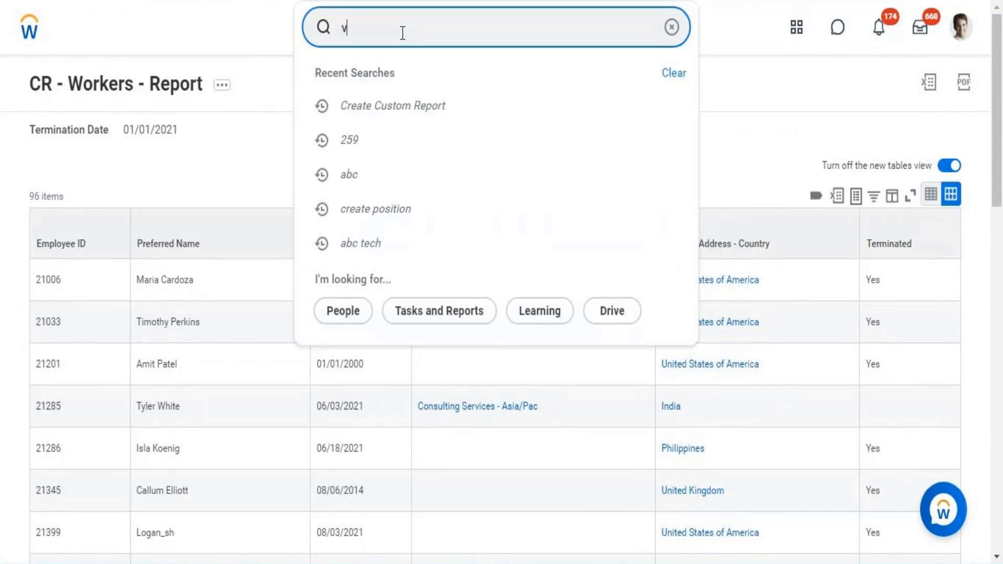
text(up org)
click(402, 85)
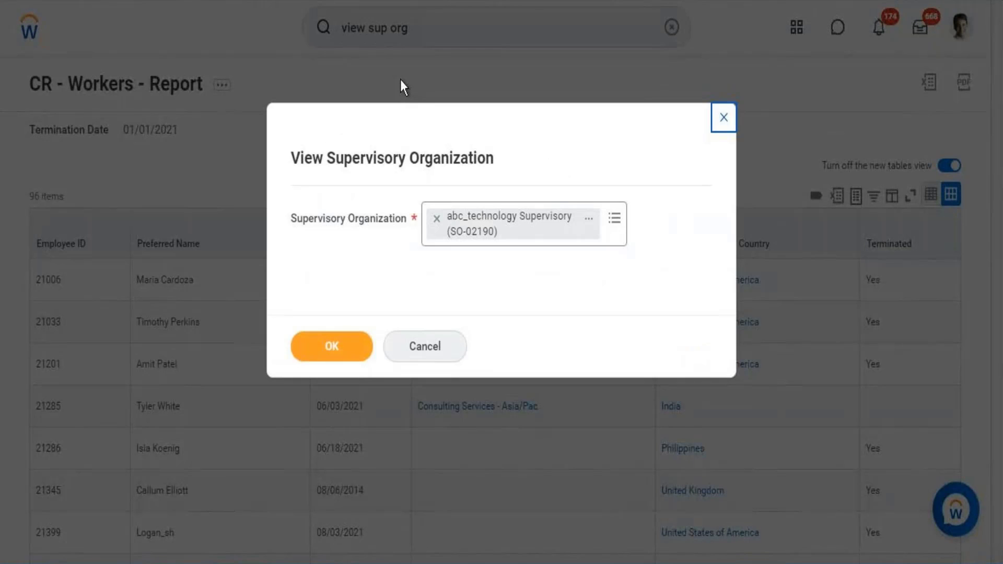
Replace the preselected organization by searching the manager's first name and open the Workday HR Information Systems supervisory organization.
click(443, 235)
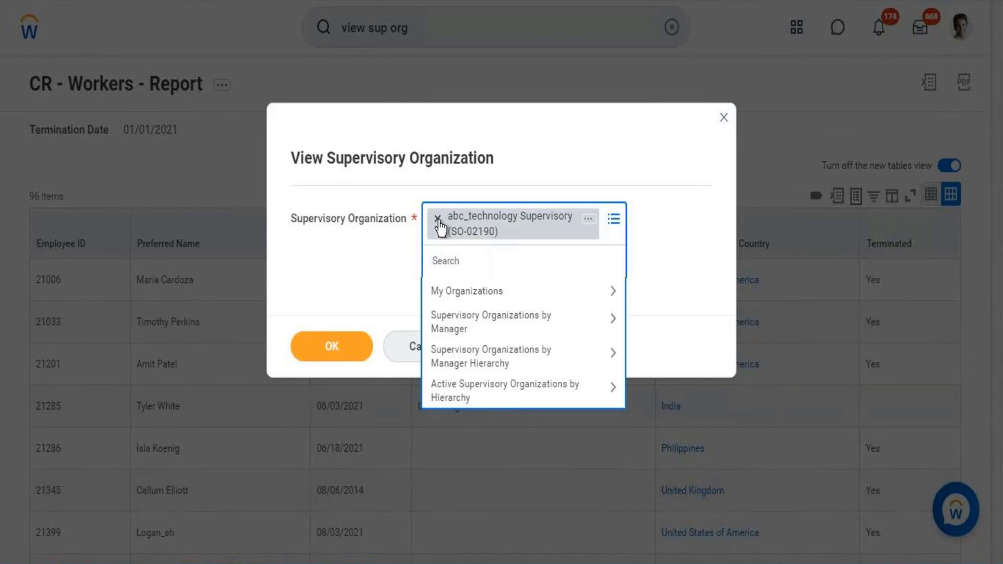
click(438, 219)
text(melissa)
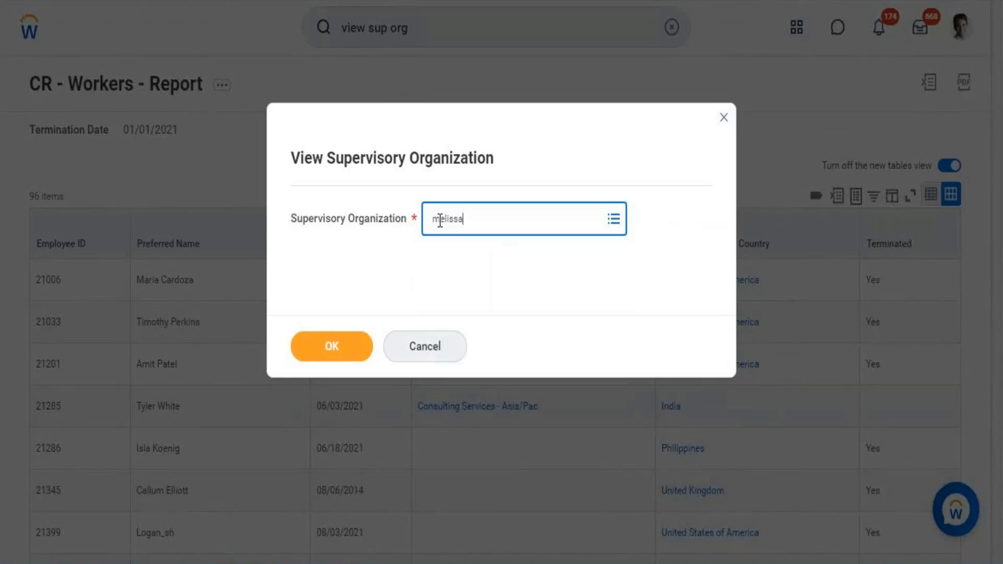
key(Return)
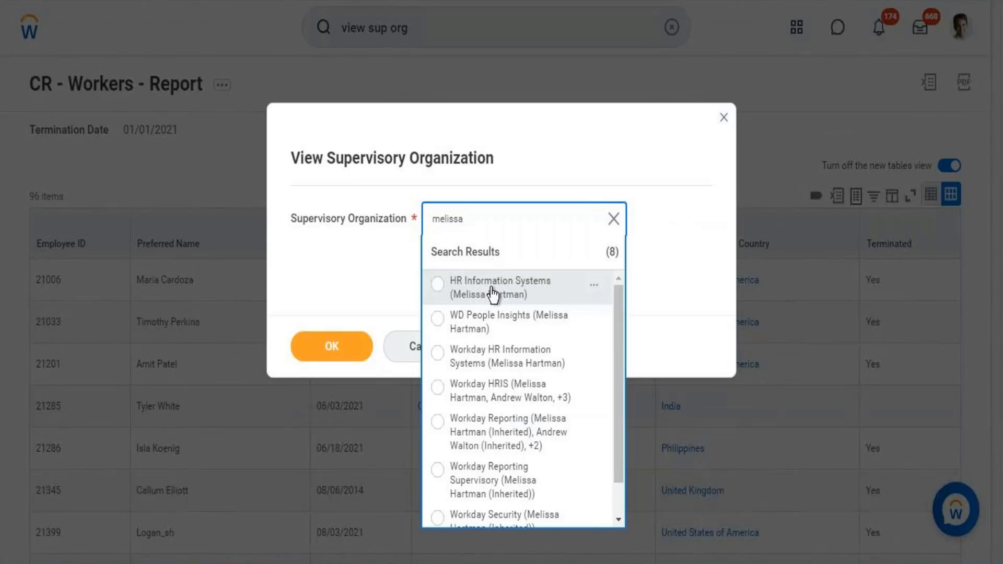
click(492, 350)
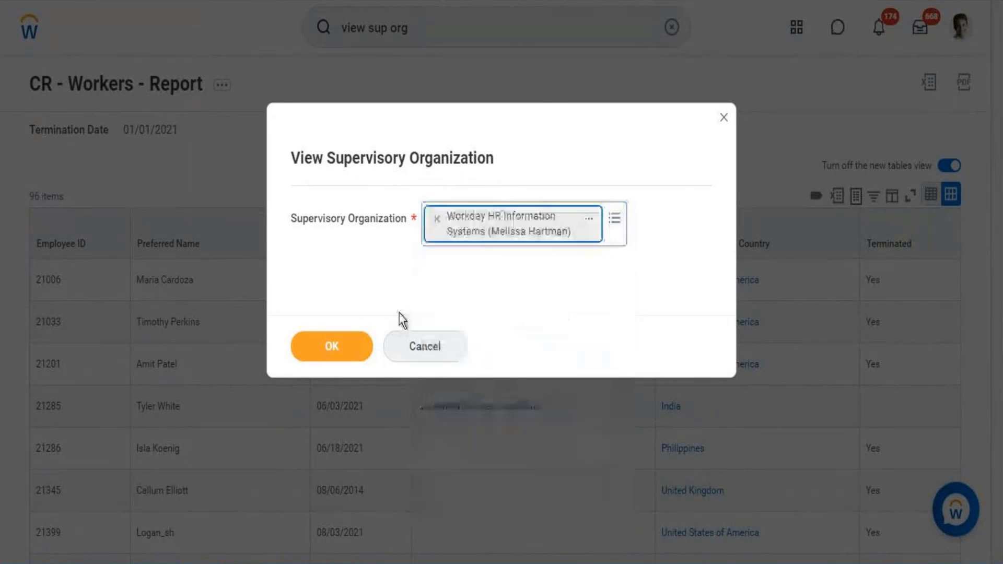
click(346, 347)
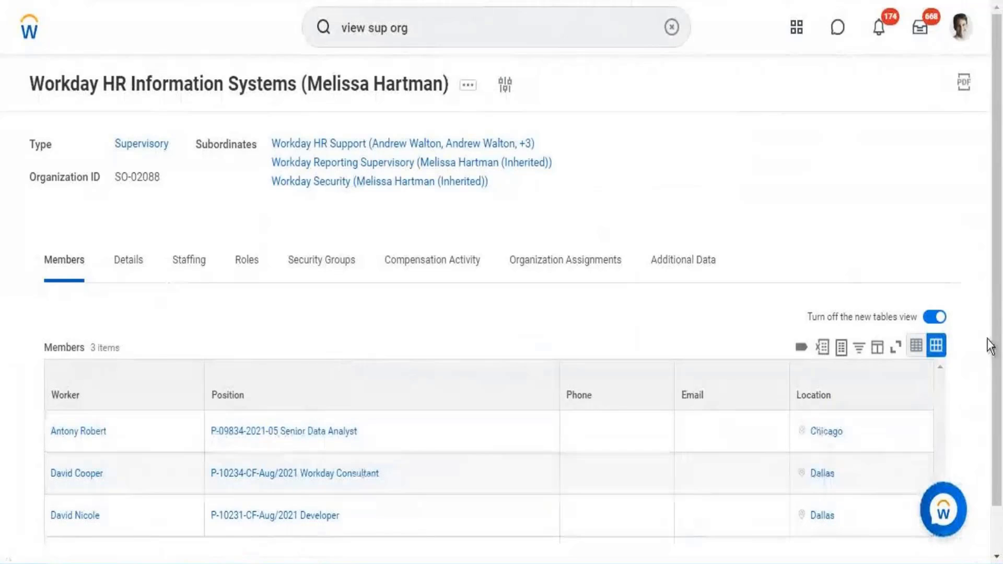
Copy the Workday HR Information Systems organization's title and try it as the bonus plan's Plan Eligibility rule.
scroll(999, 360, down, 1)
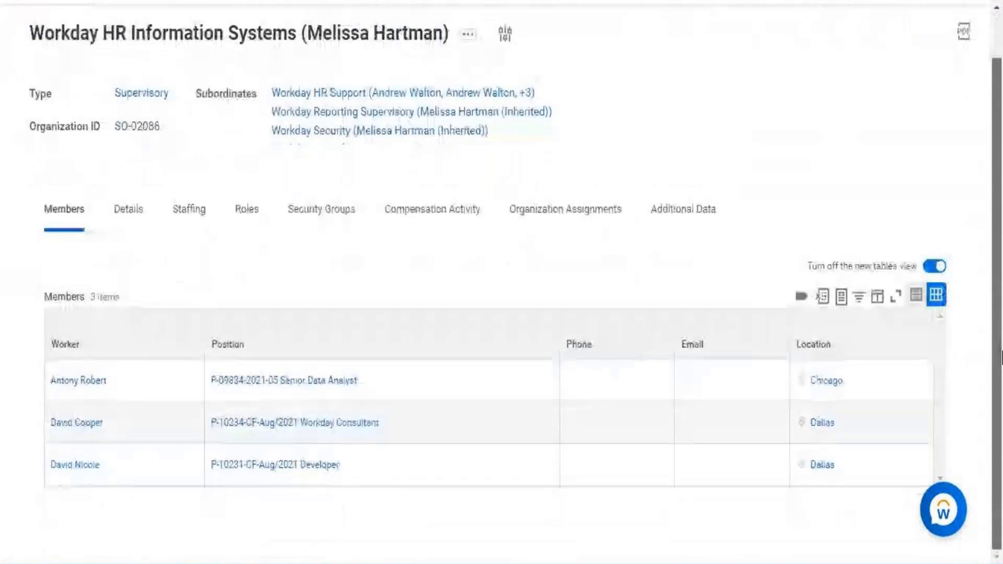
scroll(684, 181, up, 1)
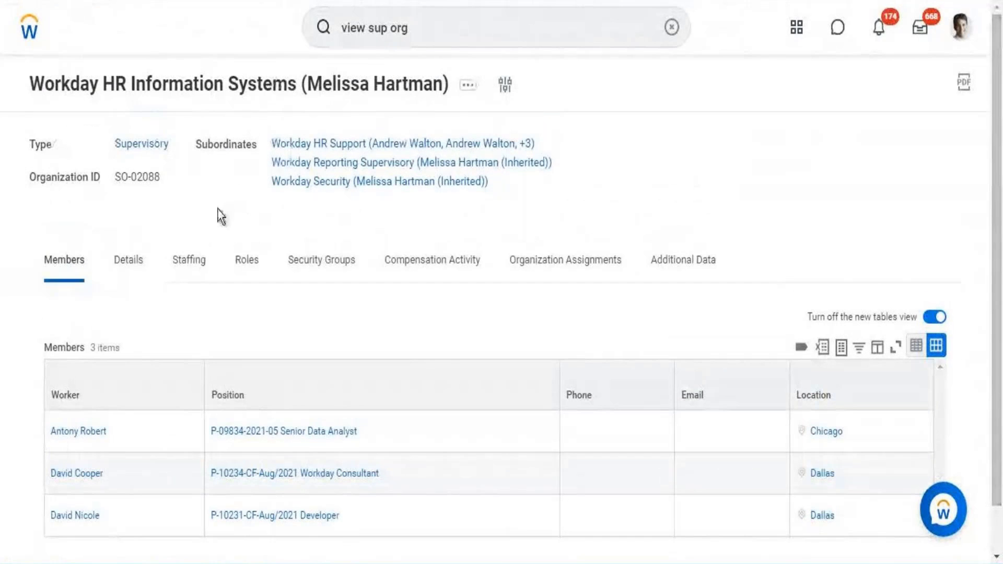
right_click(193, 90)
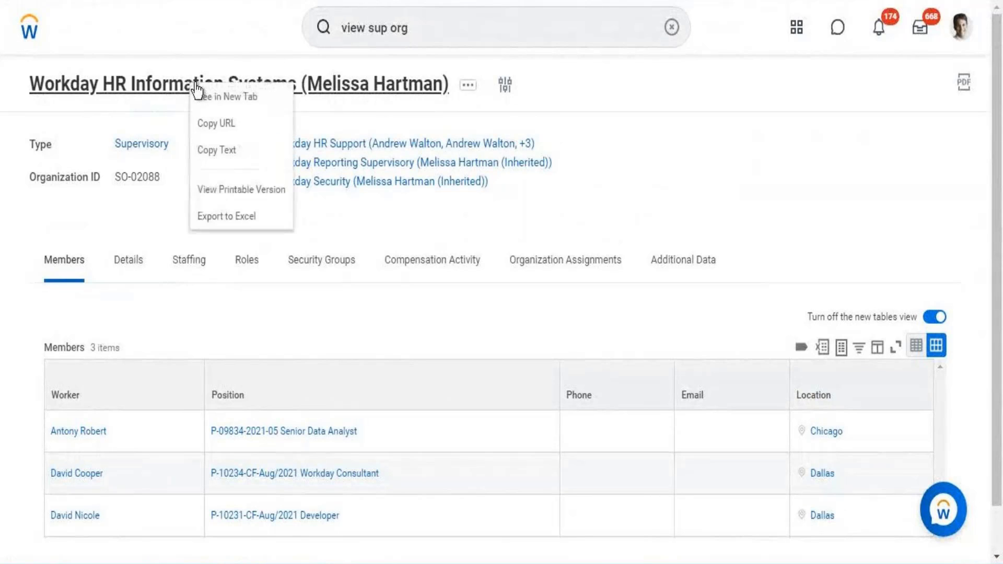
click(218, 150)
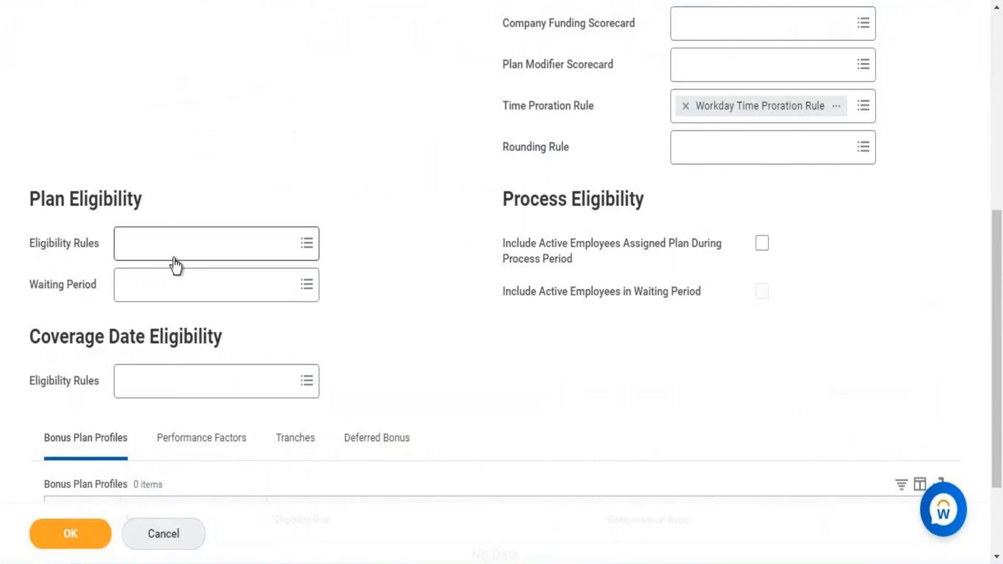
click(173, 252)
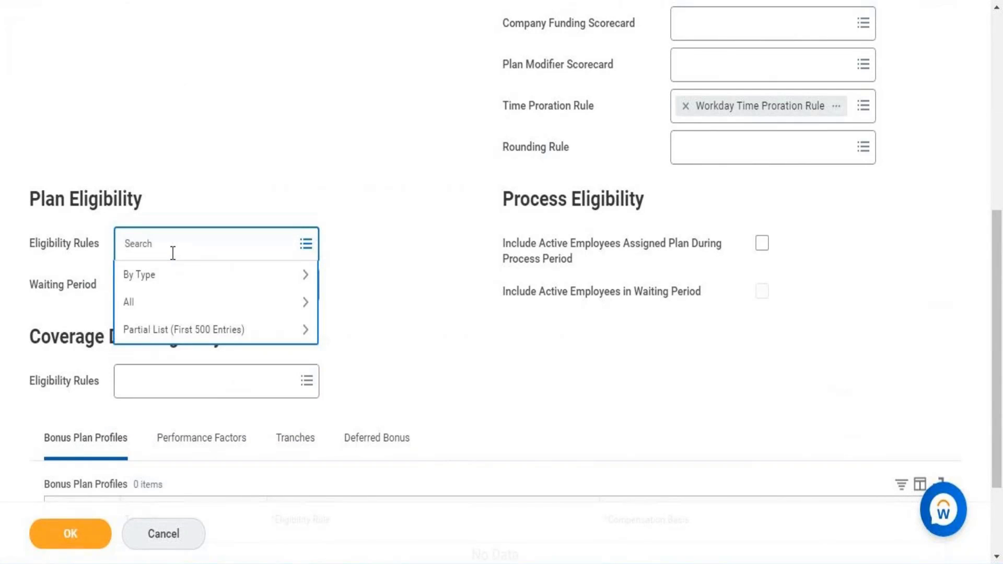
key(ctrl+v)
key(Return)
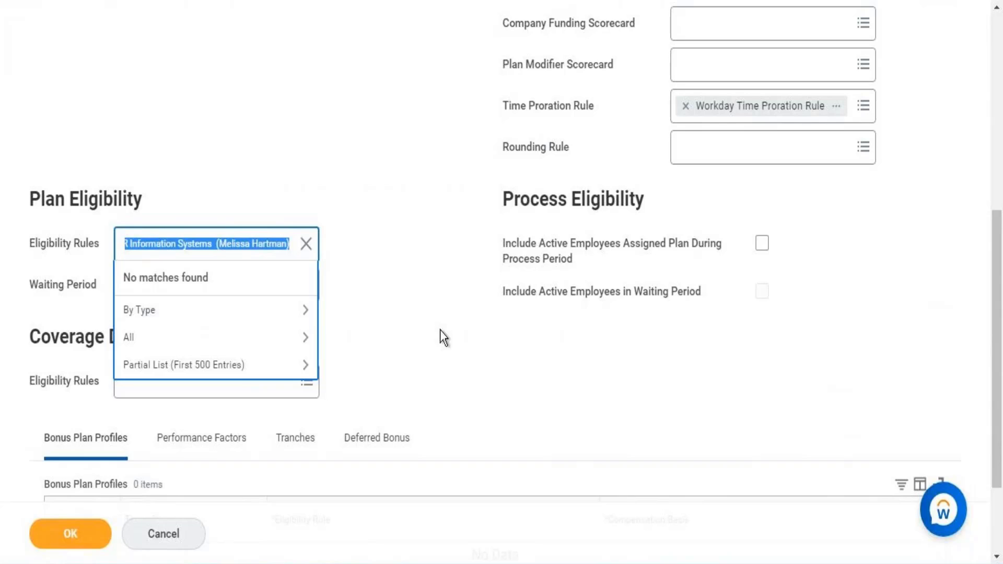
Try the copied organization title as the Coverage Date Eligibility rule instead.
click(350, 327)
click(265, 387)
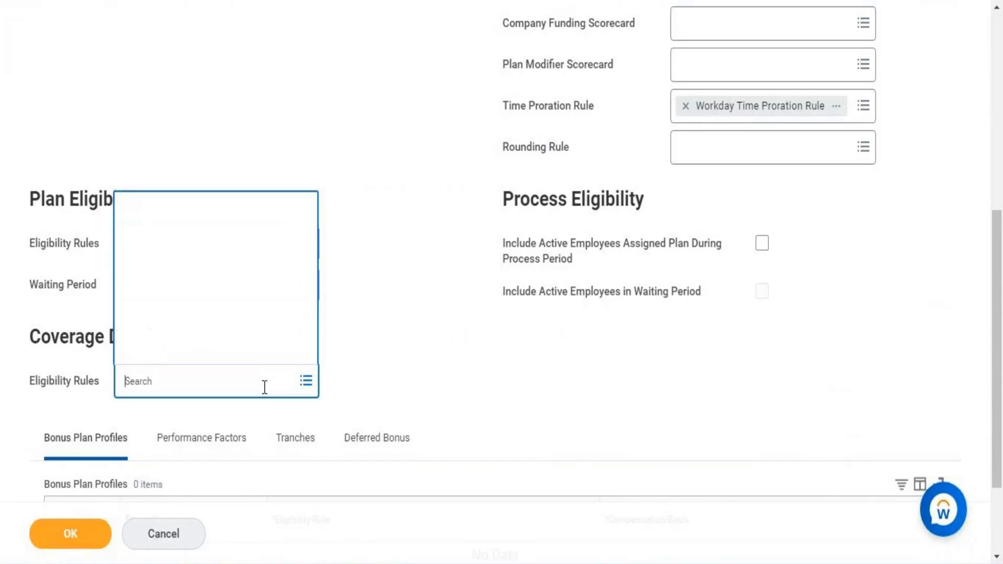
key(ctrl+v)
key(Return)
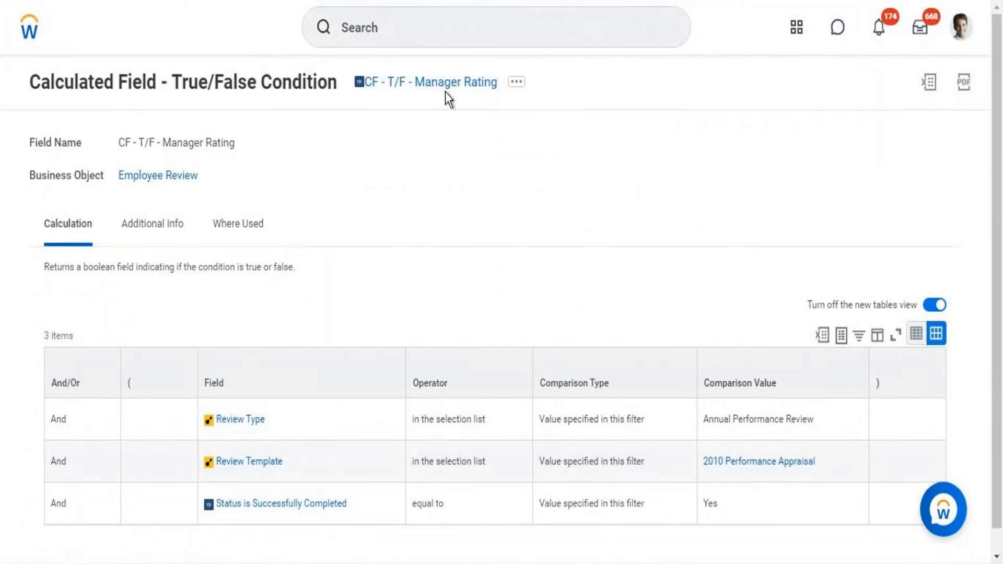
Switch to the browser tab with the CF - T/F - Manager Rating calculated field and start the Create Compensation Eligibility Rule task.
click(389, 32)
text(create)
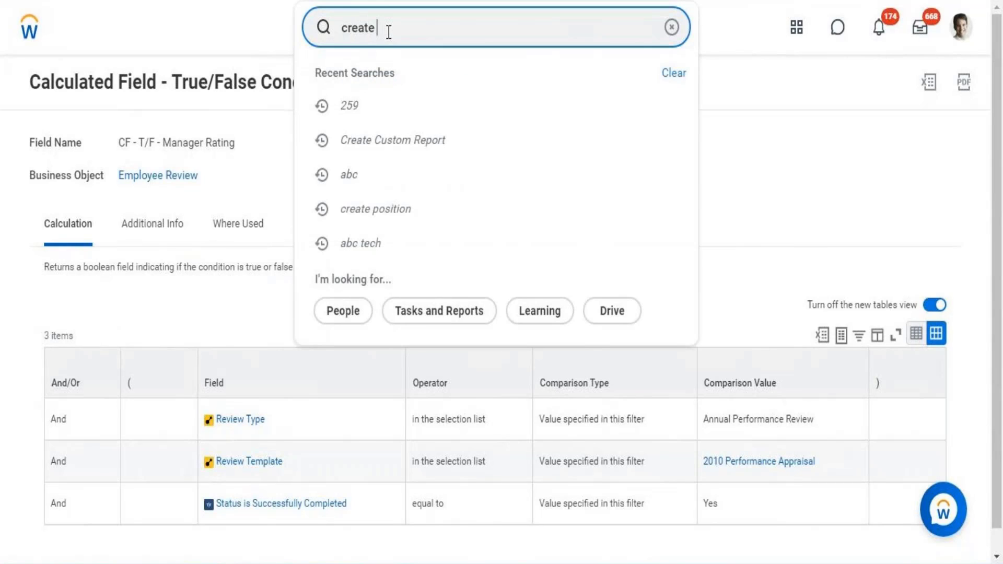
text( eligibilityy)
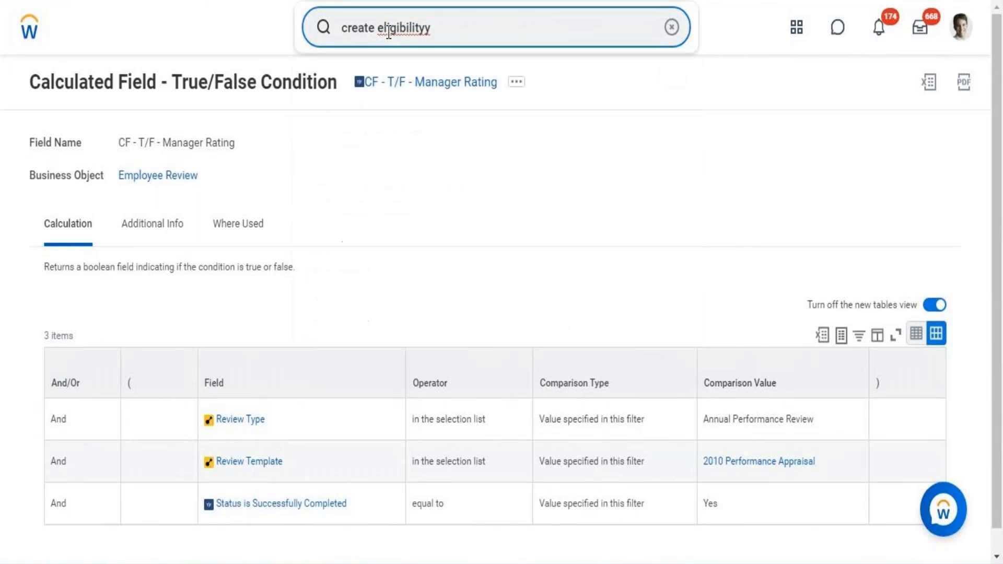
key(BackSpace)
text(rue)
key(BackSpace)
text(le)
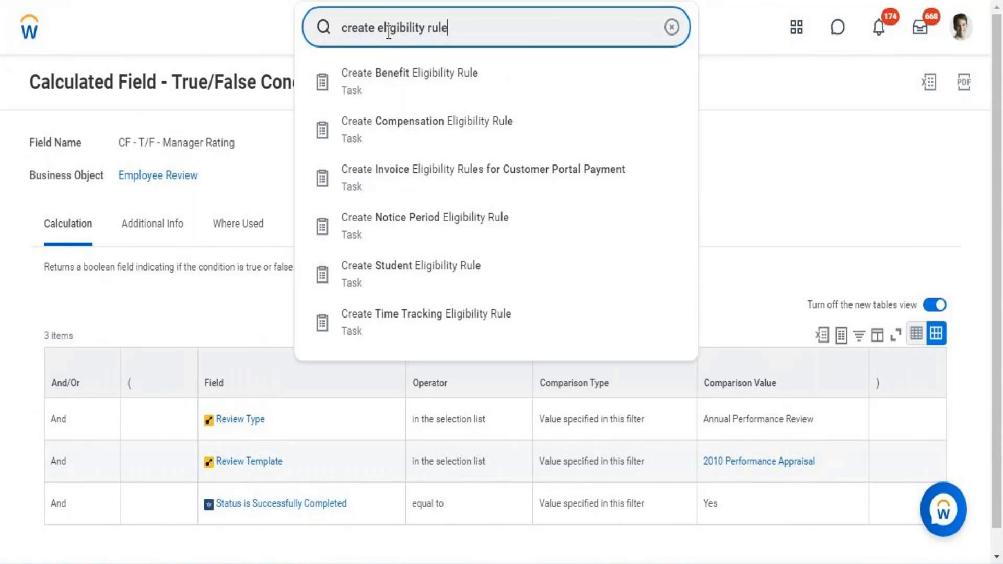
click(415, 131)
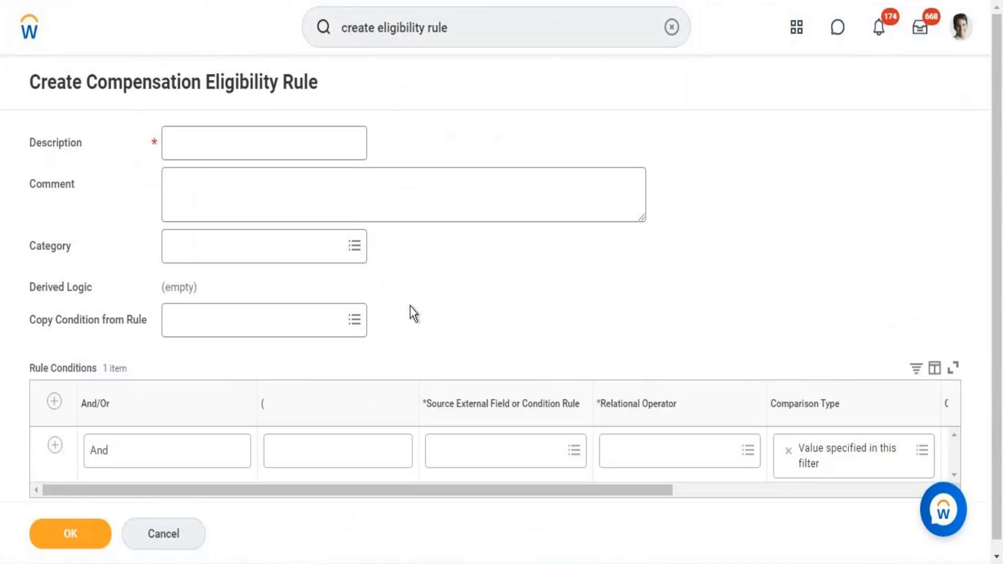
Set the rule condition's source field to Organization and Superior Organizations (Compensation) with the relational operator any in the selection list.
click(462, 466)
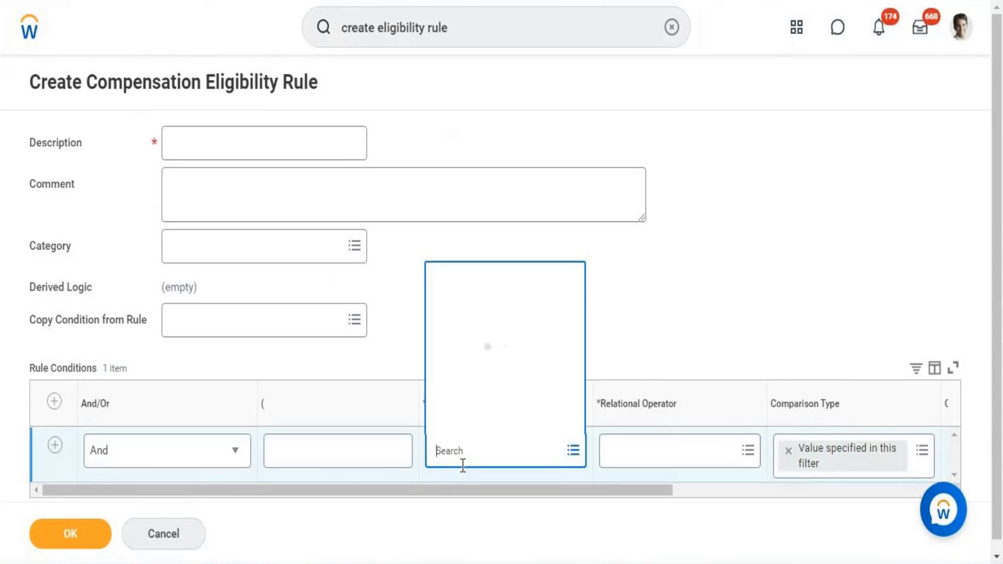
text(organization)
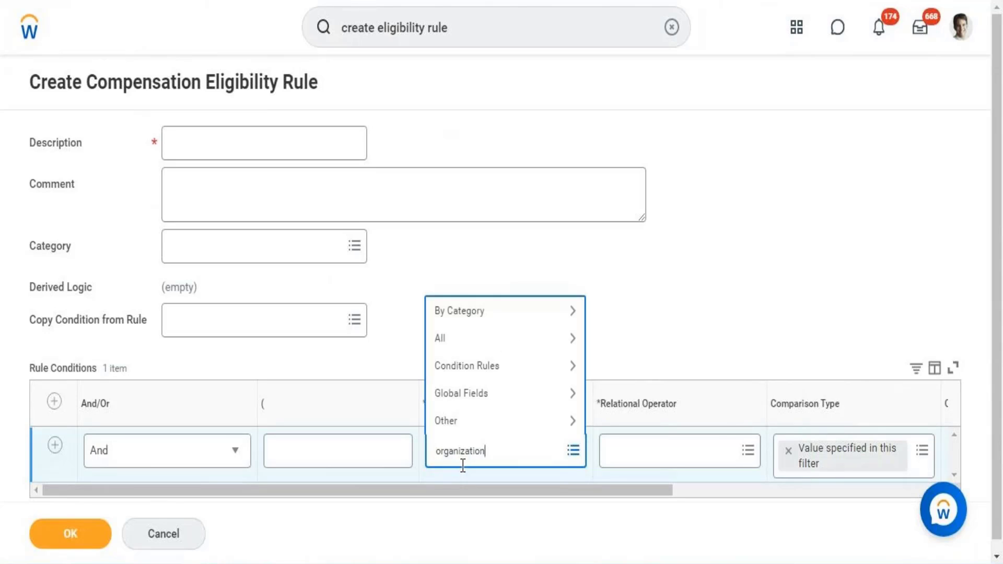
key(Return)
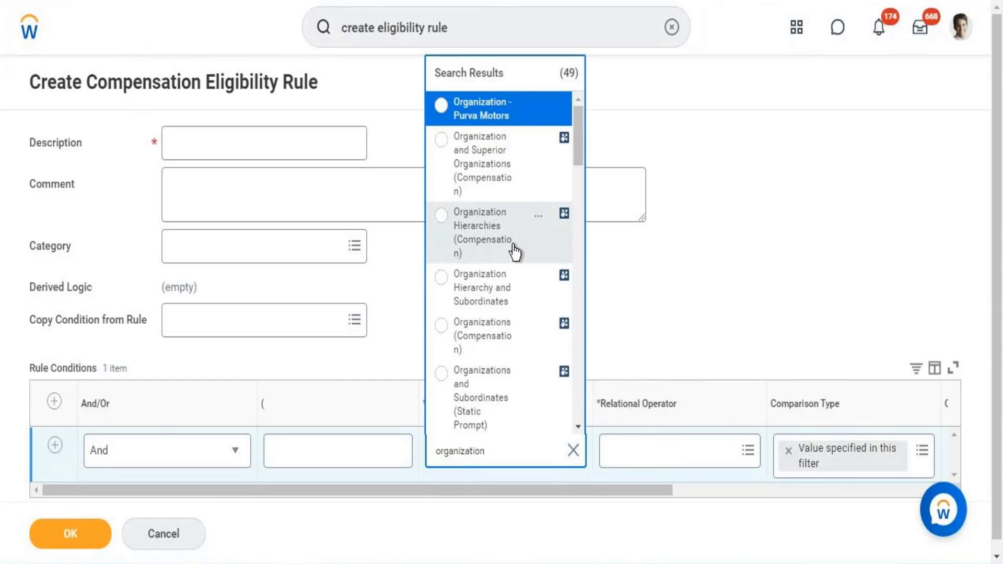
click(487, 173)
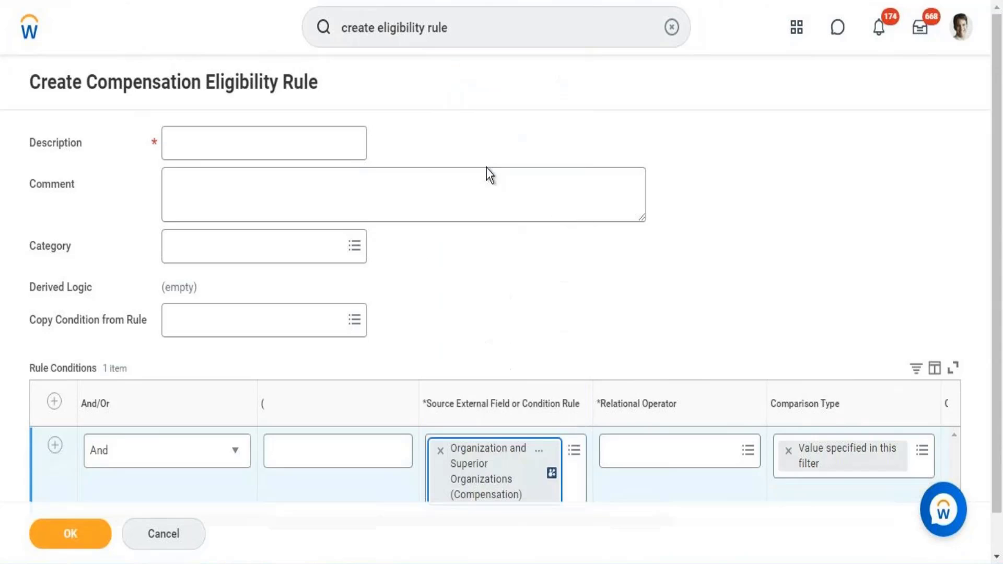
click(670, 458)
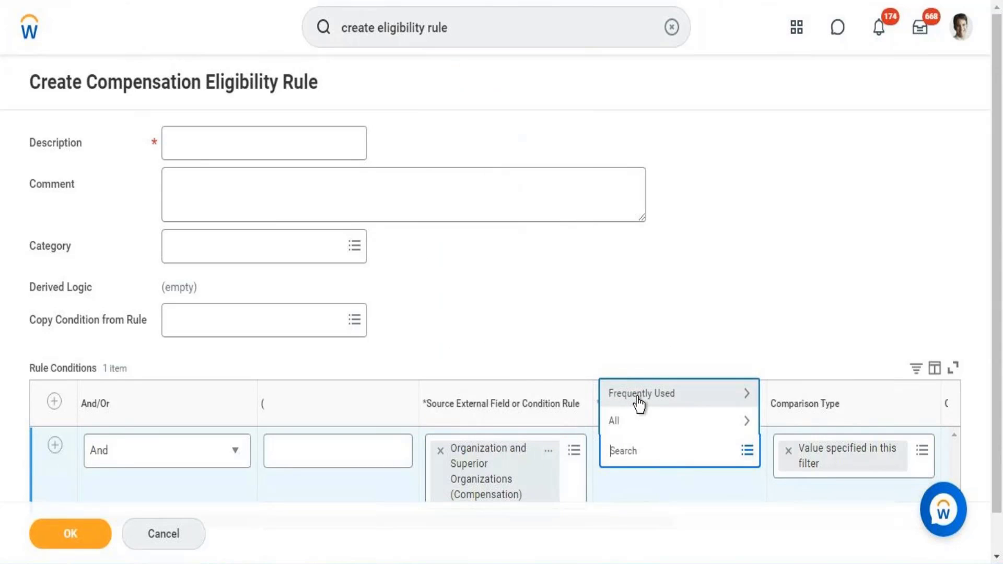
click(638, 396)
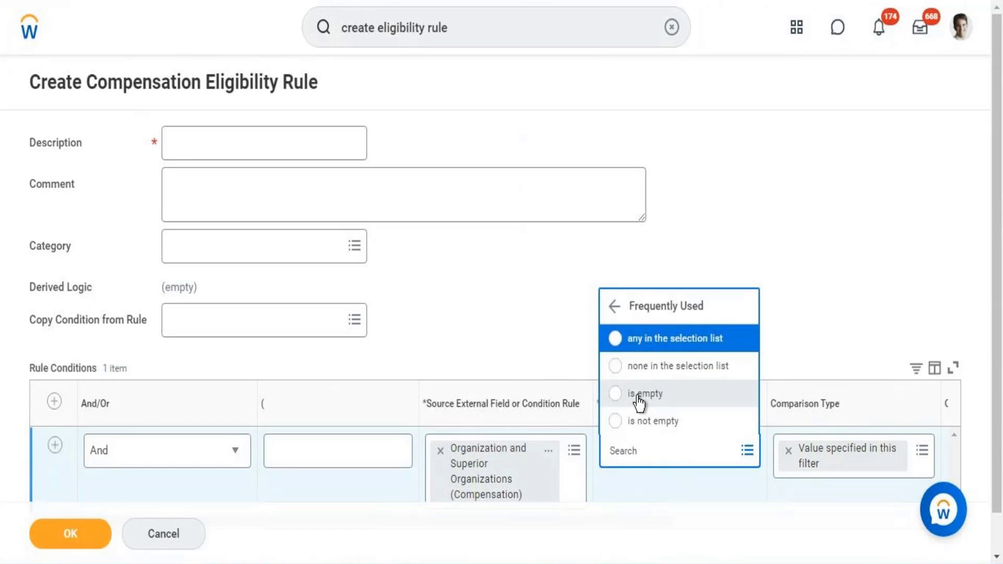
click(646, 340)
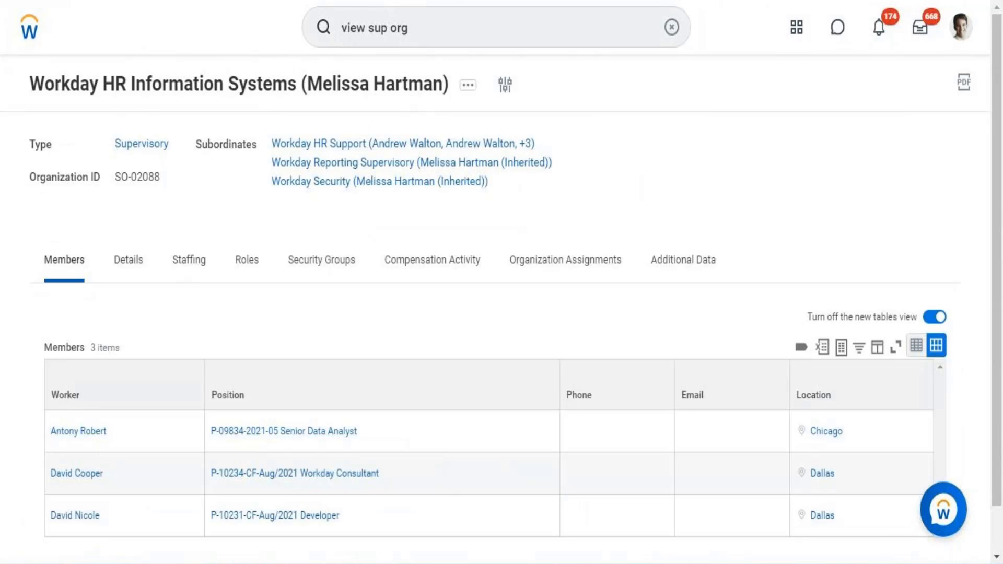
Copy the organization title from the supervisory organization page and set Workday HR Information Systems as the condition's comparison value.
right_click(275, 93)
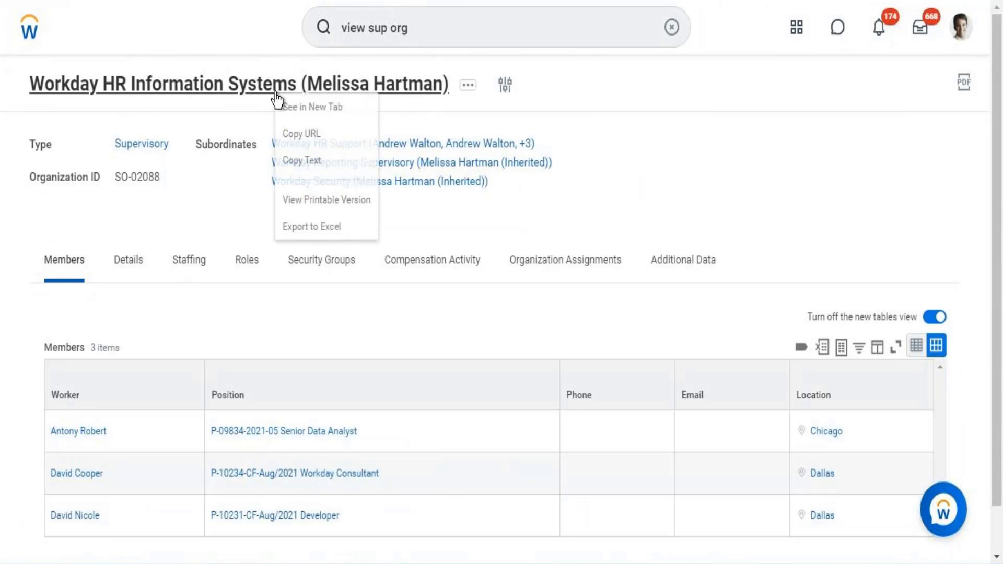
click(309, 162)
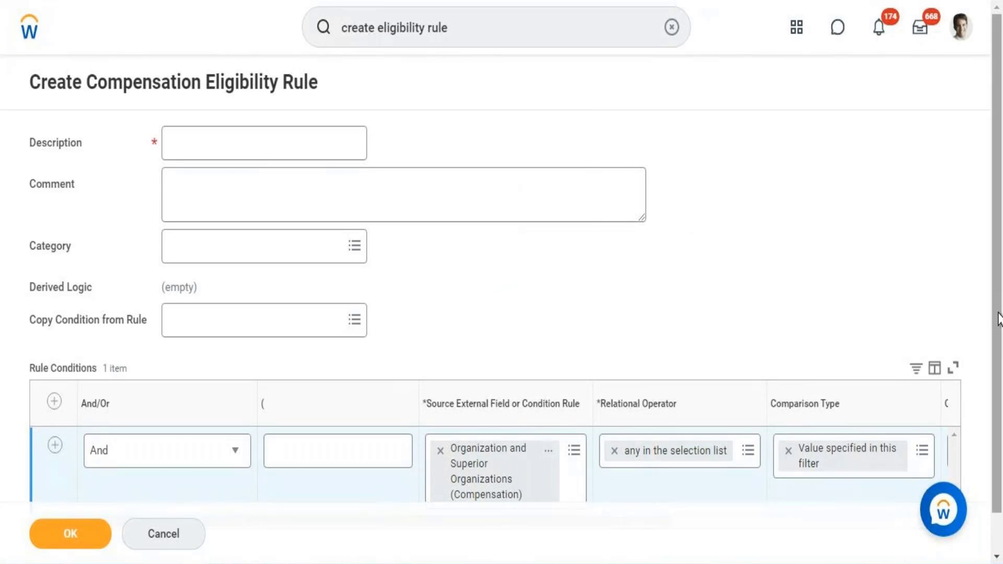
scroll(634, 519, down, 1)
drag(616, 477, 827, 478)
click(765, 410)
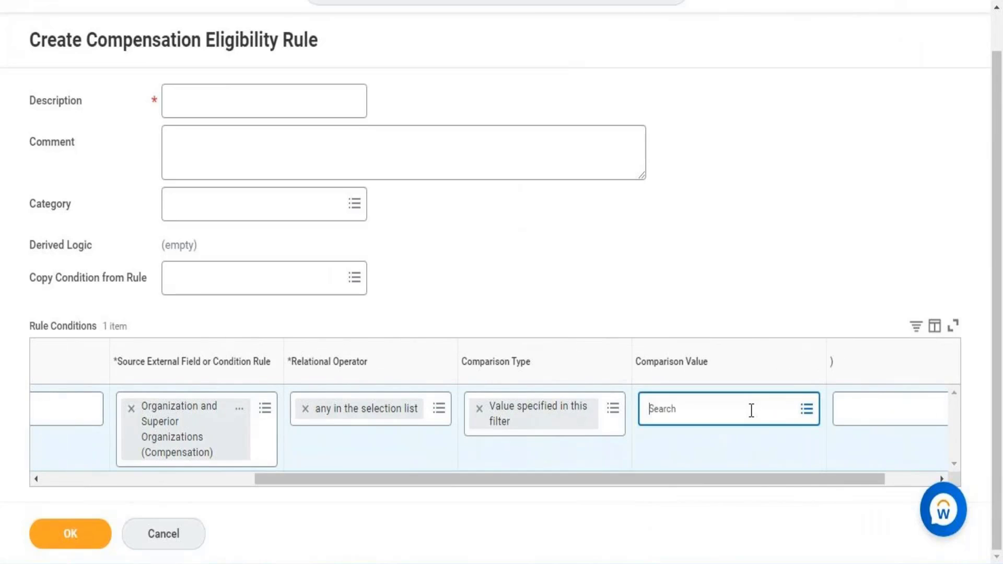
key(ctrl+v)
key(Return)
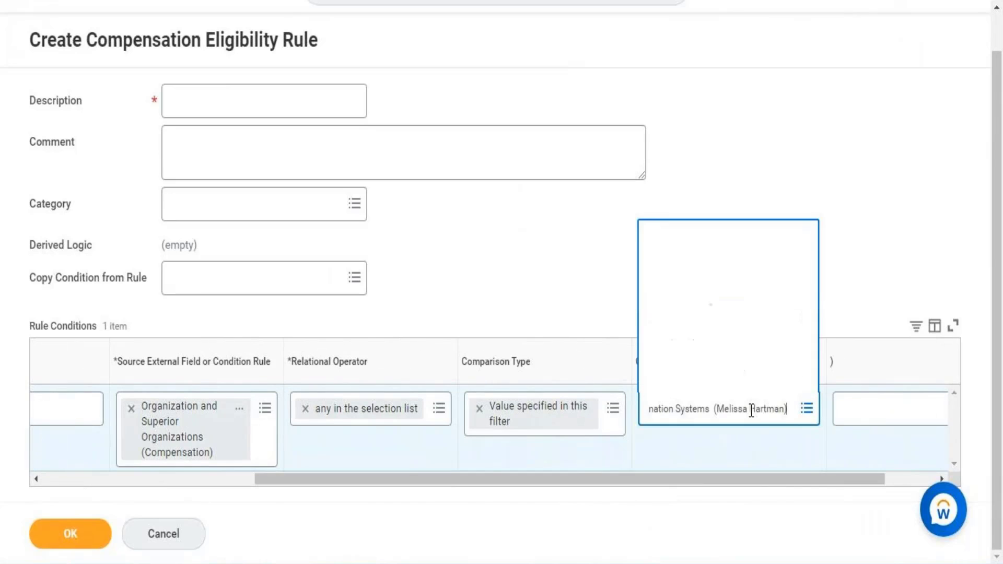
click(585, 251)
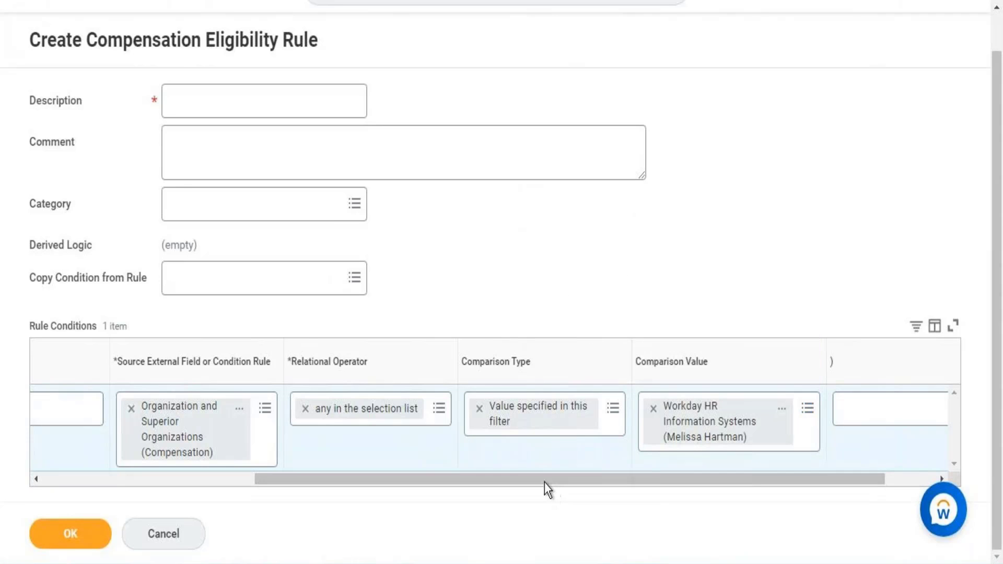
Describe the compensation rule as "Comp Eligibility Rule" and submit it.
drag(345, 479, 120, 477)
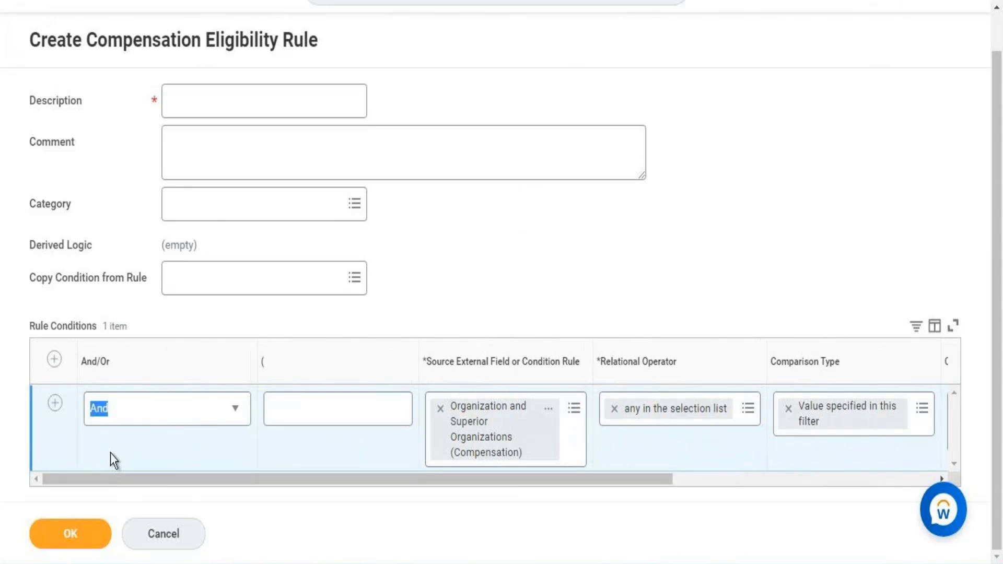
click(247, 108)
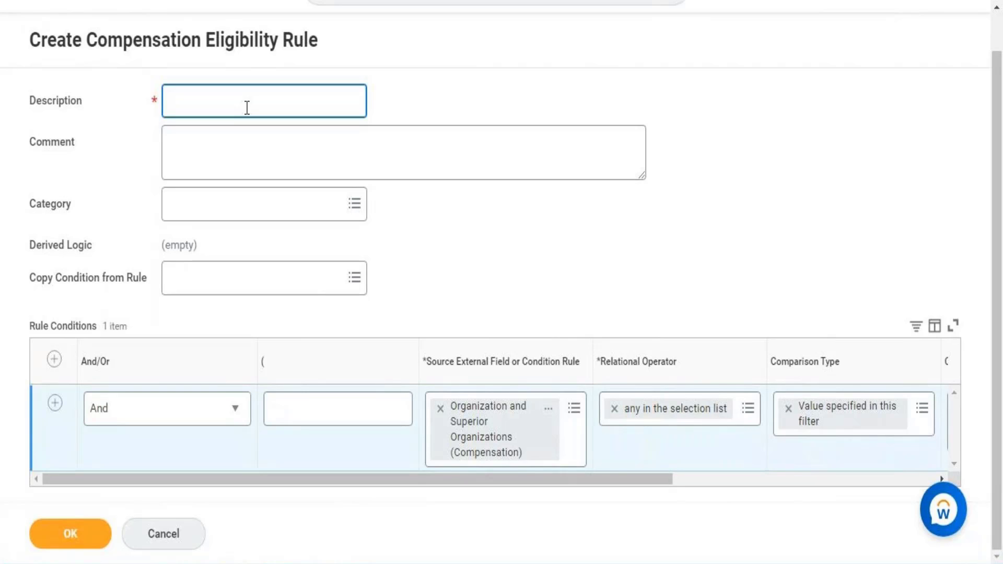
text(Comp Eligibility Rule)
click(70, 539)
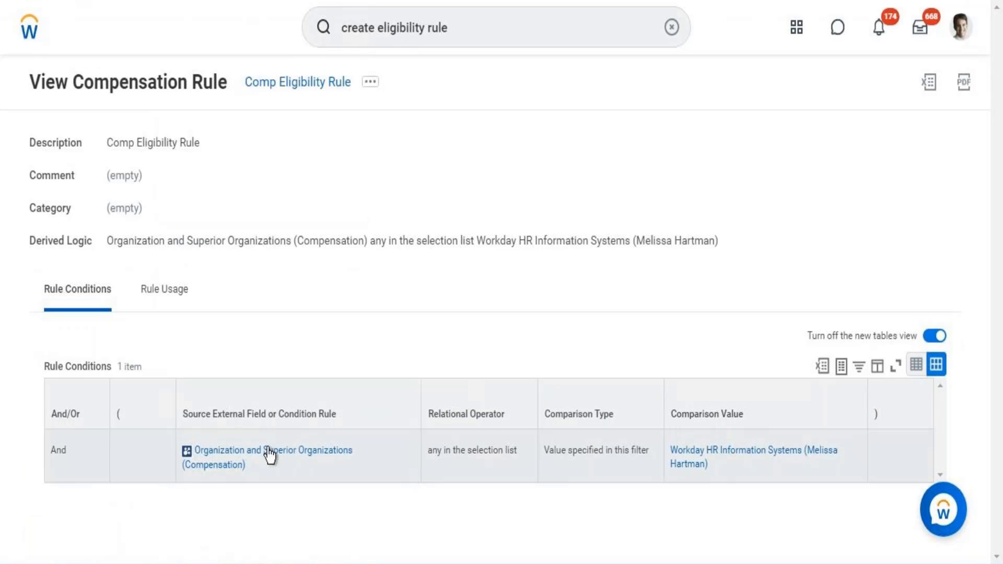
Copy the new rule's name and clear the leftover organization search from the bonus plan's Coverage Date Eligibility rules.
right_click(278, 89)
click(307, 148)
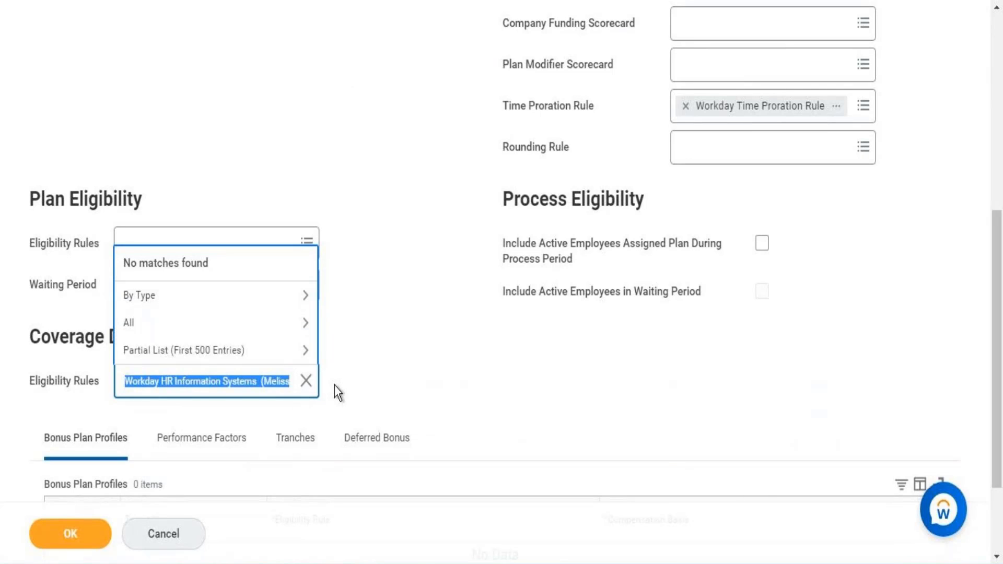
click(306, 384)
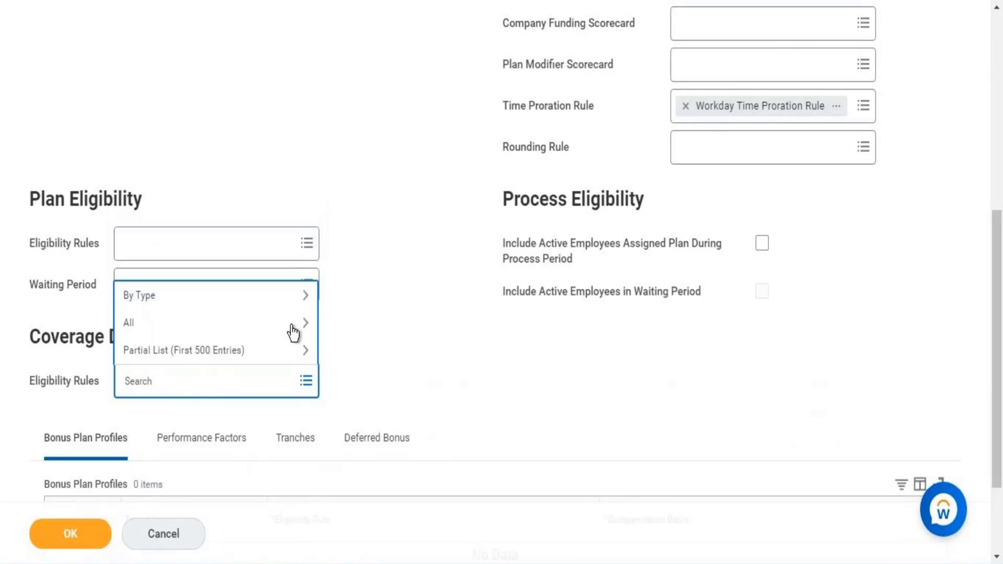
click(413, 277)
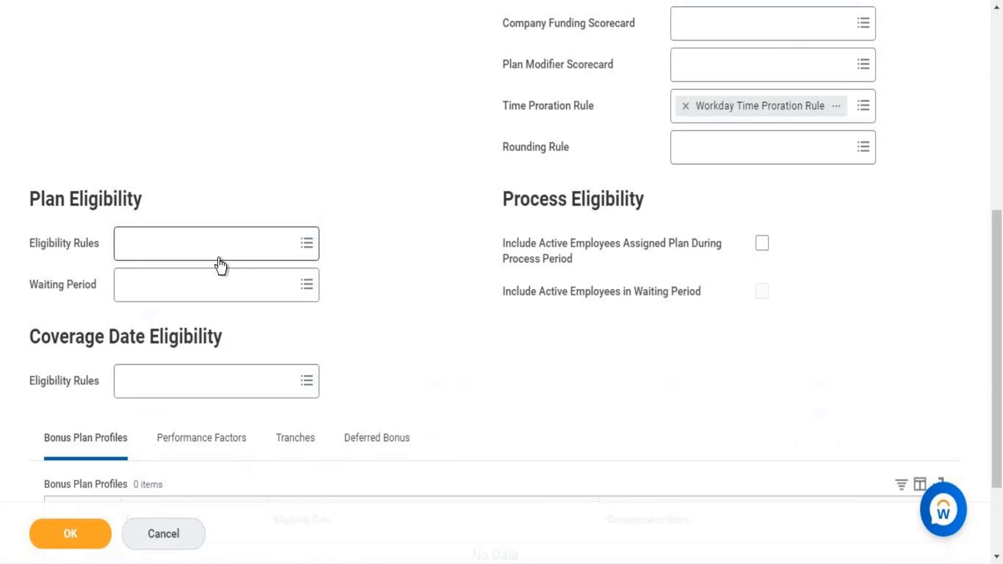
Assign Comp Eligibility Rule as the bonus plan's Plan Eligibility rule.
click(220, 258)
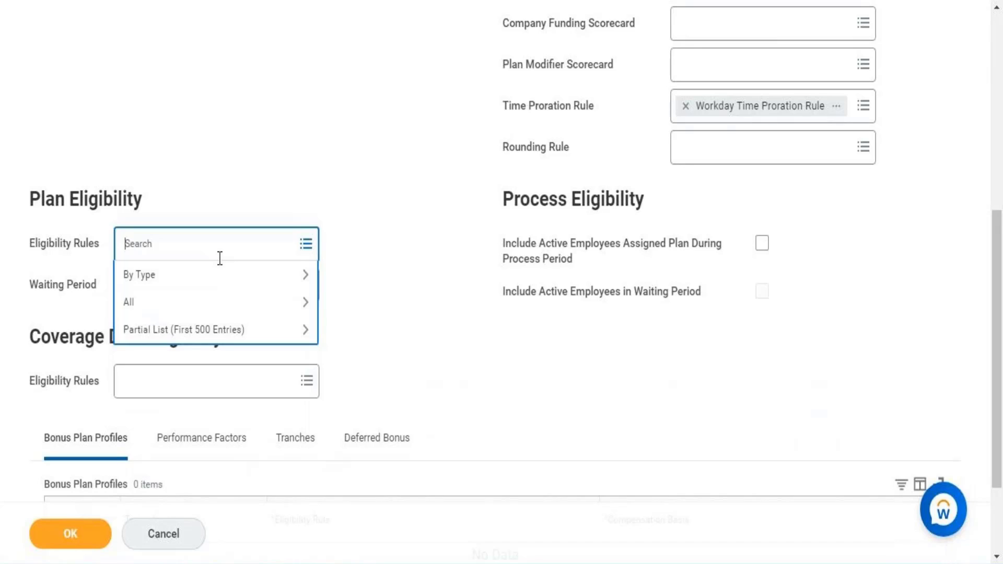
key(ctrl+v)
key(Return)
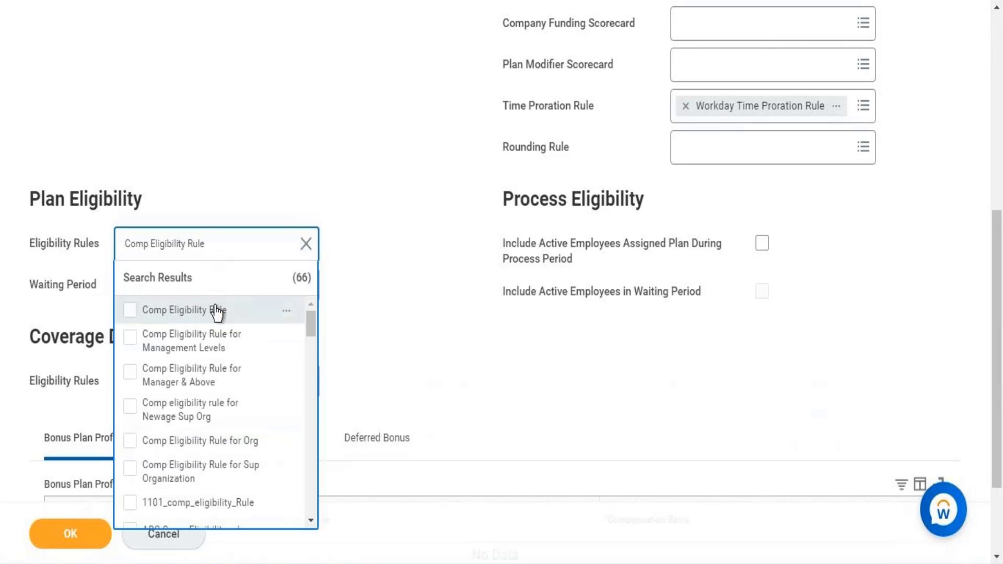
click(215, 309)
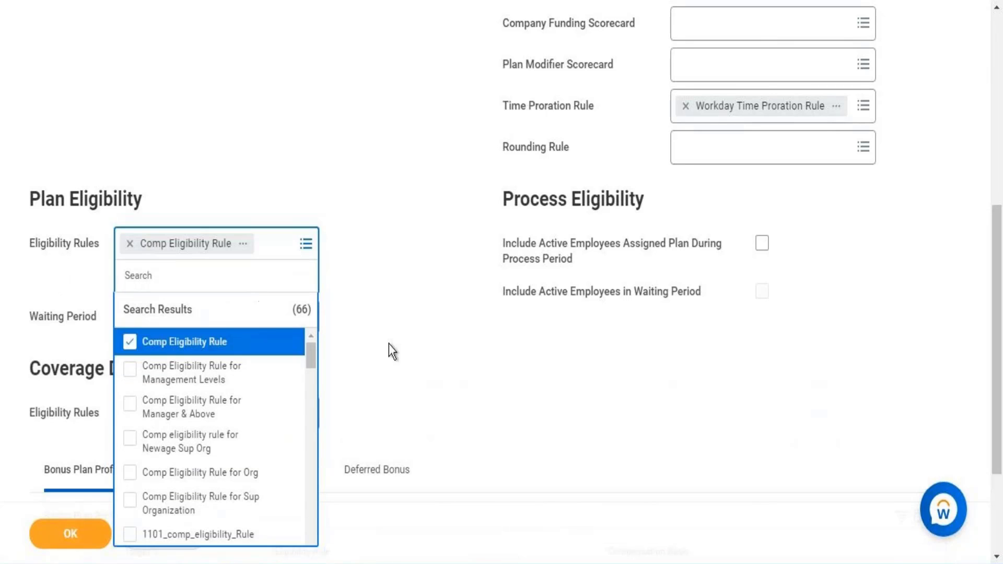
click(390, 349)
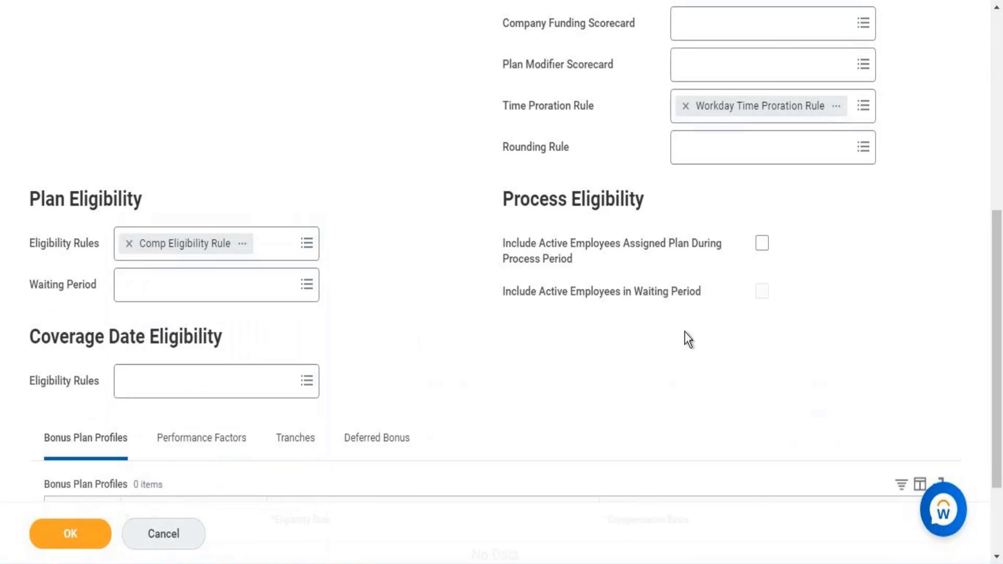
scroll(945, 310, down, 3)
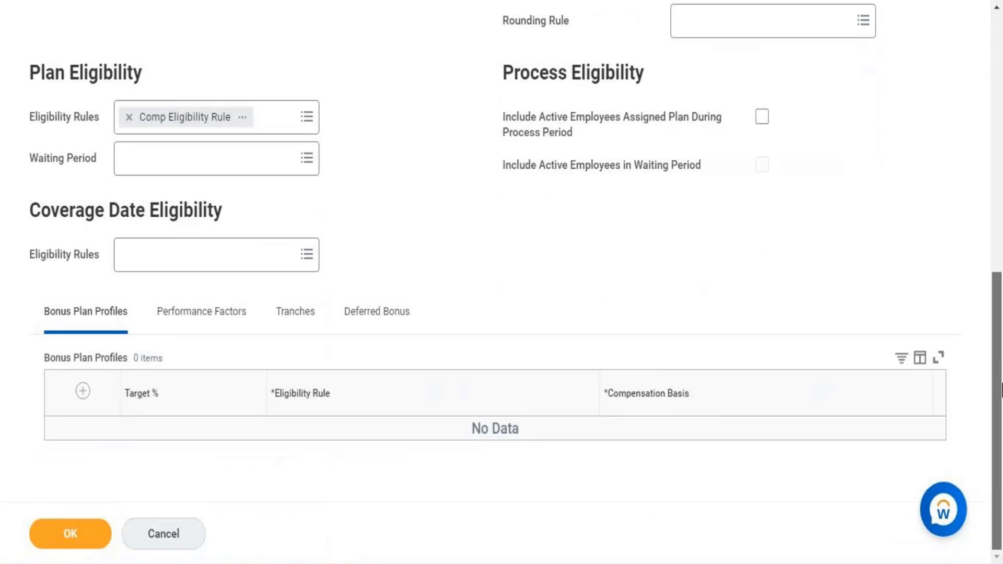
Add a bonus plan profile with a 12% target and Comp Eligibility Rule as its eligibility rule.
click(82, 392)
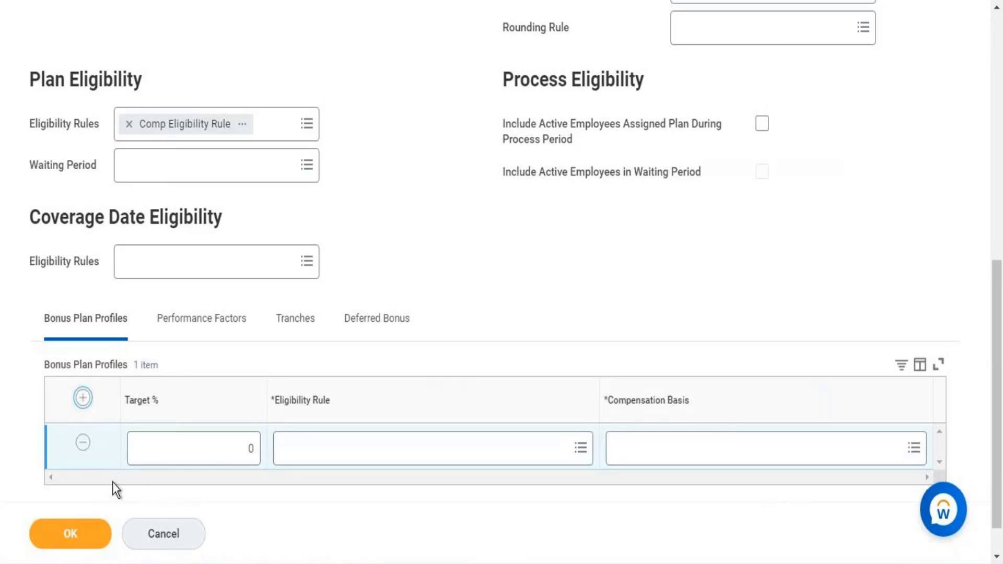
click(236, 453)
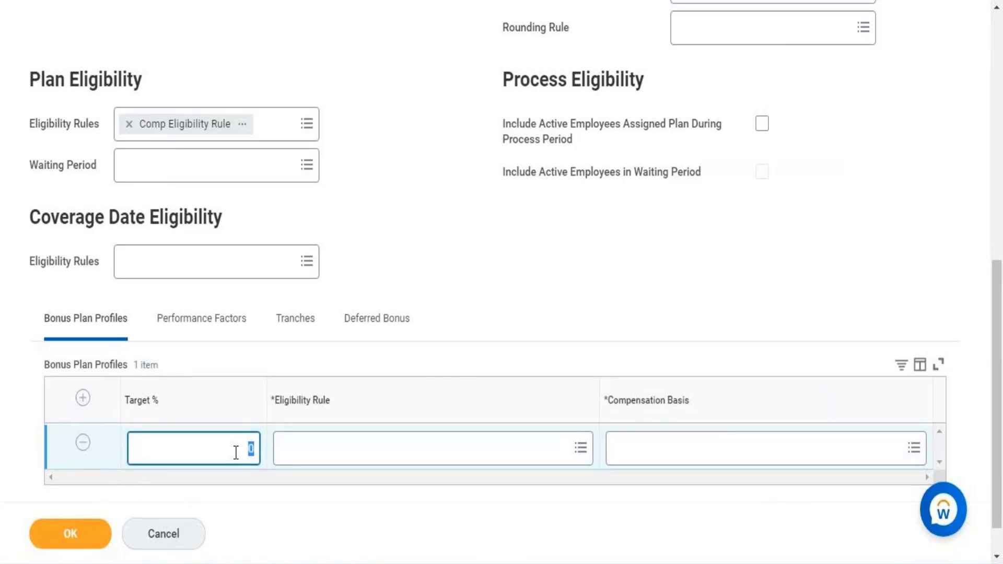
text(12)
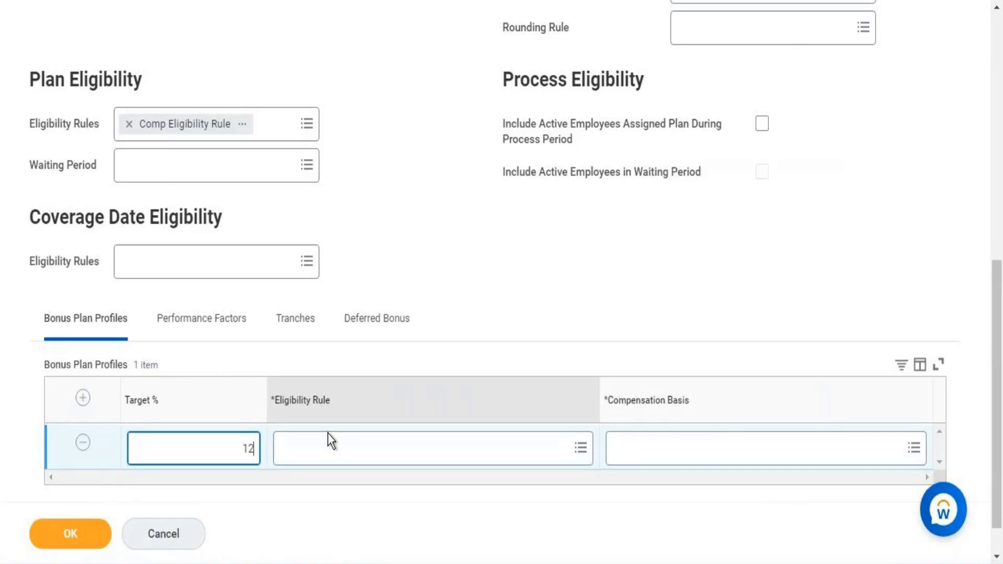
click(339, 447)
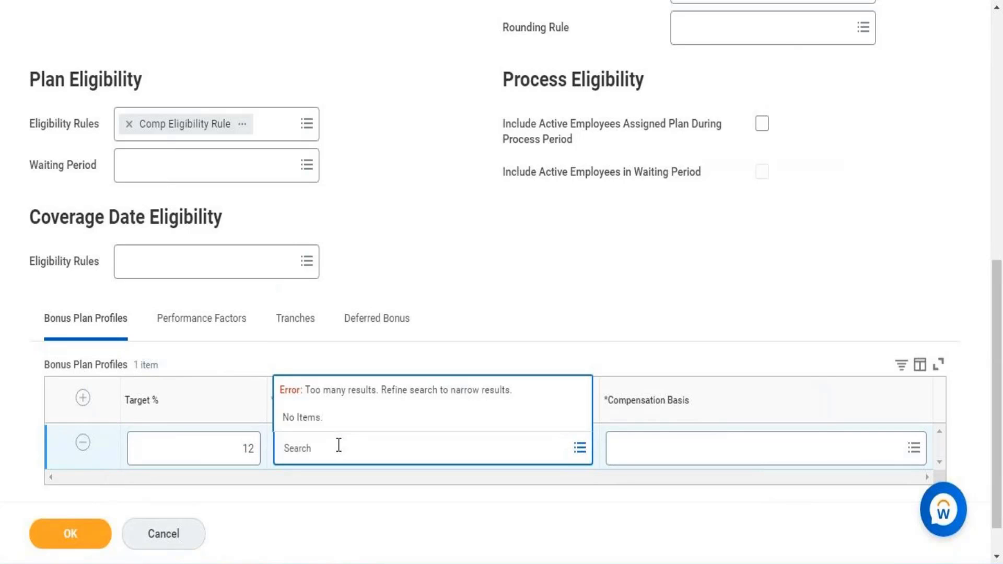
key(ctrl+v)
key(Return)
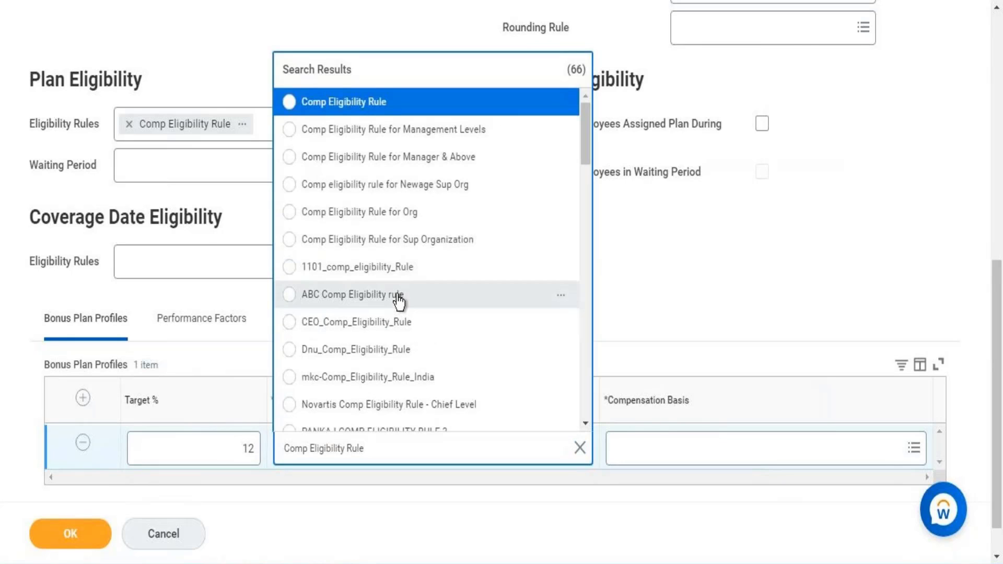
click(384, 108)
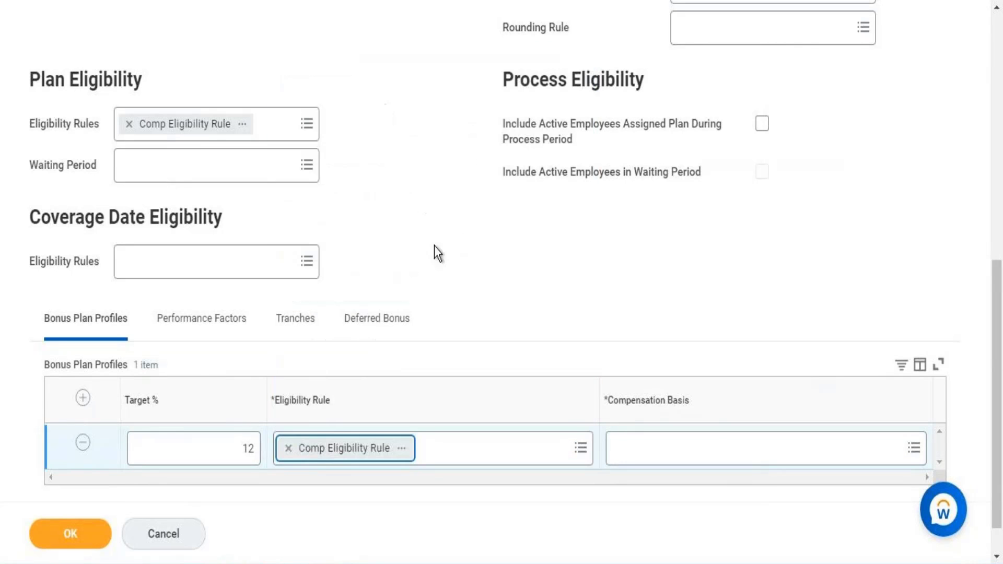
Set the profile's compensation basis to Total Base Pay and submit the bonus plan.
click(630, 452)
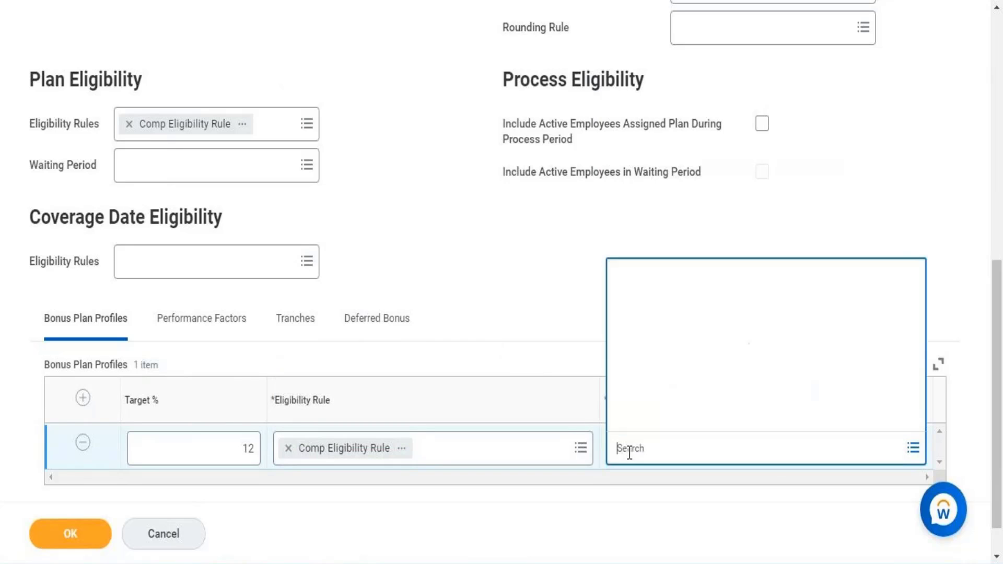
text(td)
text(ts)
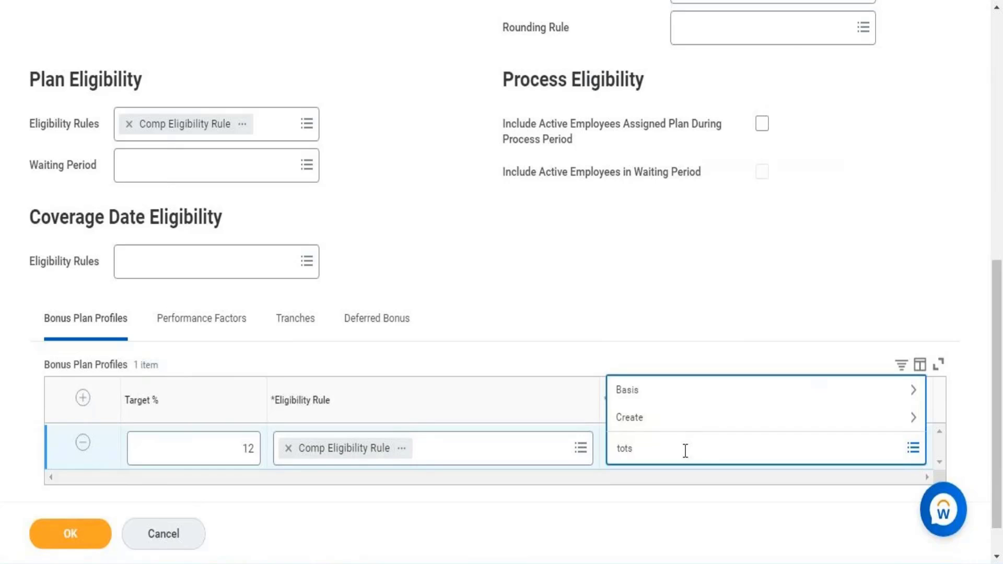
key(BackSpace)
text(al base pay)
key(Return)
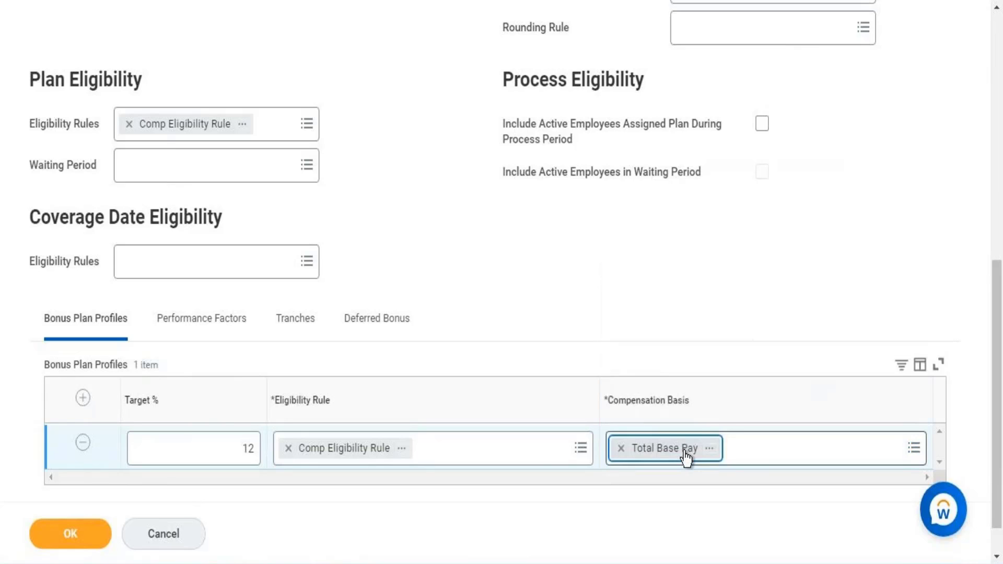
click(55, 543)
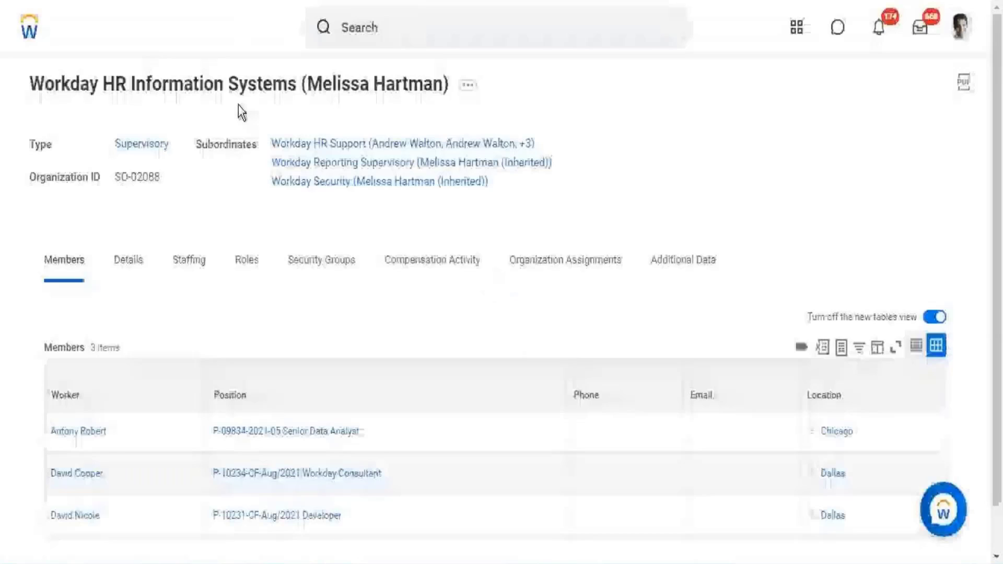
Search for "rollout comp" and open the Rollout Compensation Plans to Employees task.
click(375, 29)
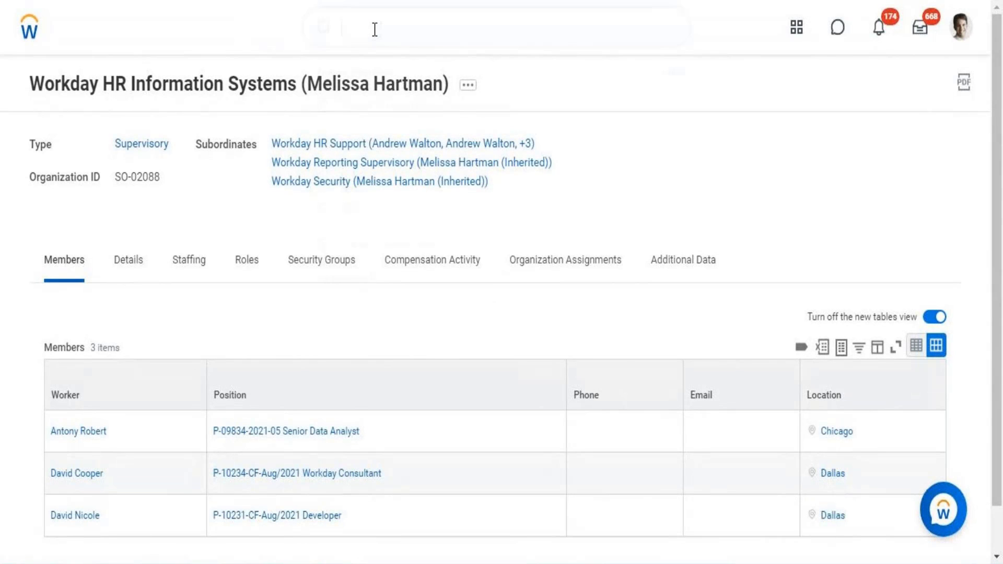
text(rollo)
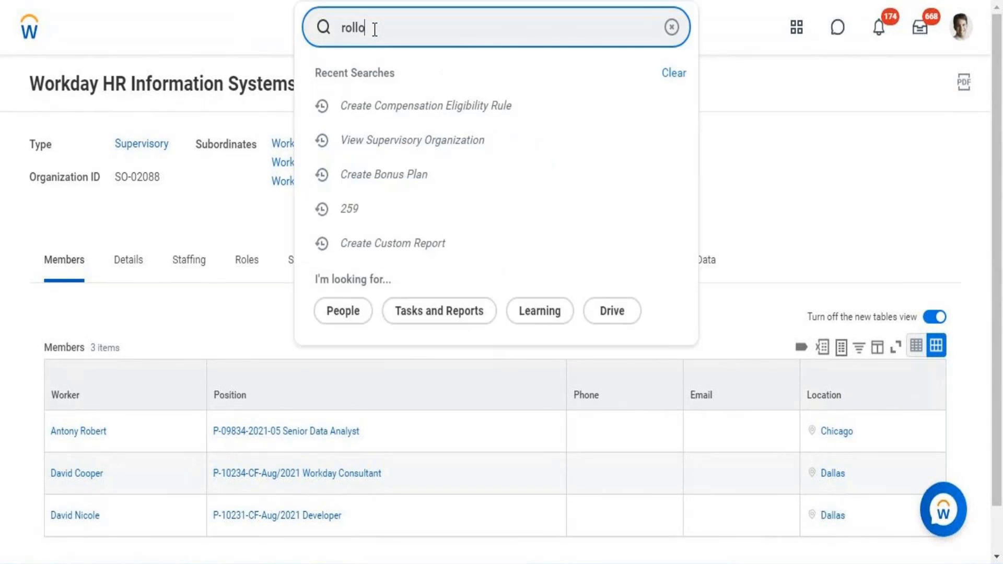
text(ut comp)
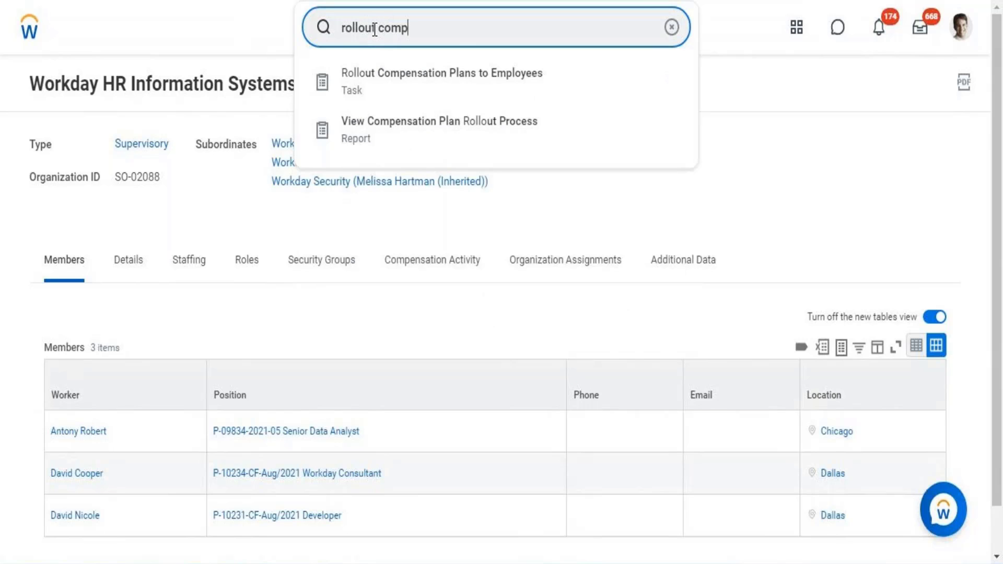
click(416, 89)
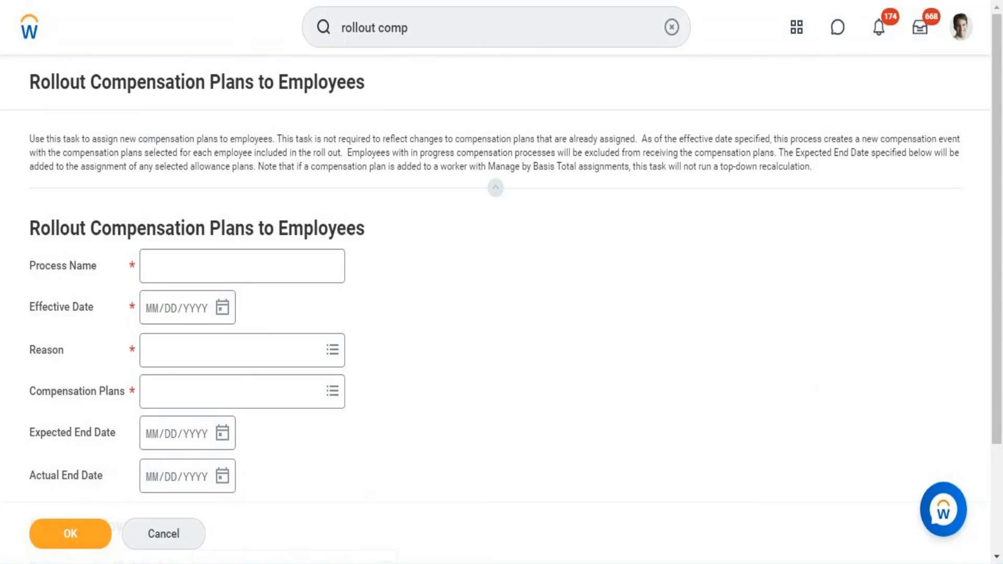
Switch to File Explorer and look through the files in the Downloads folder.
key(super+e)
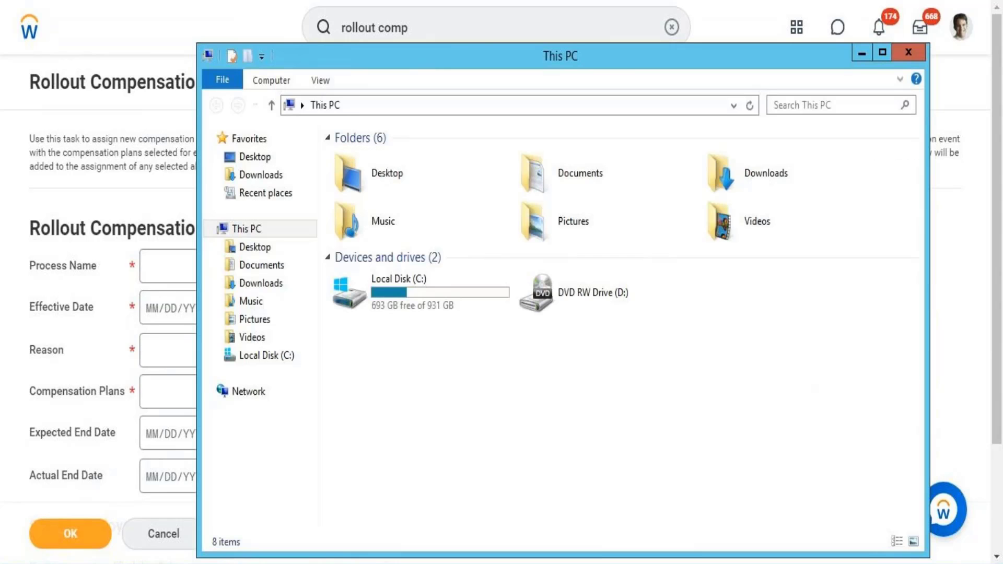
click(268, 180)
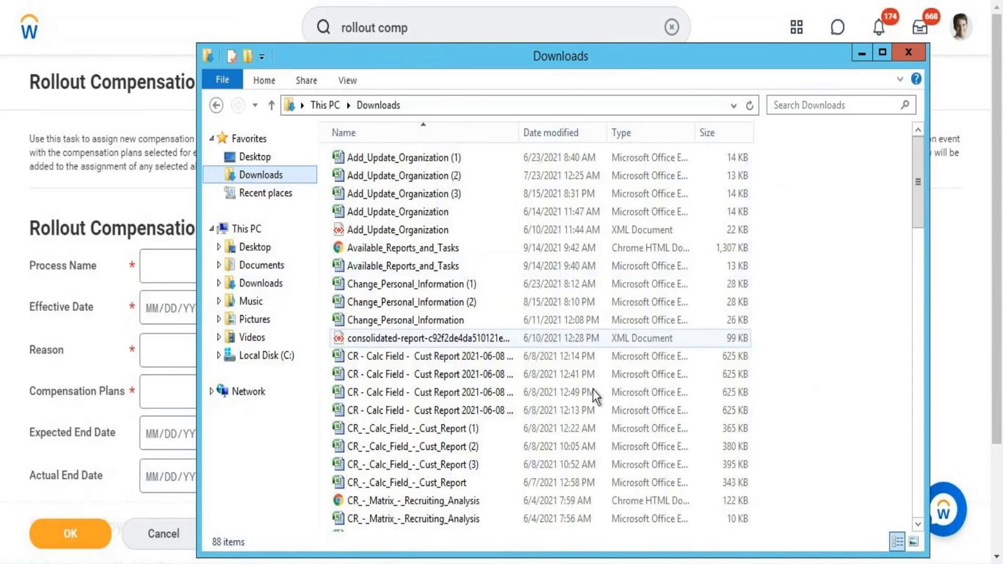
drag(920, 175, 901, 492)
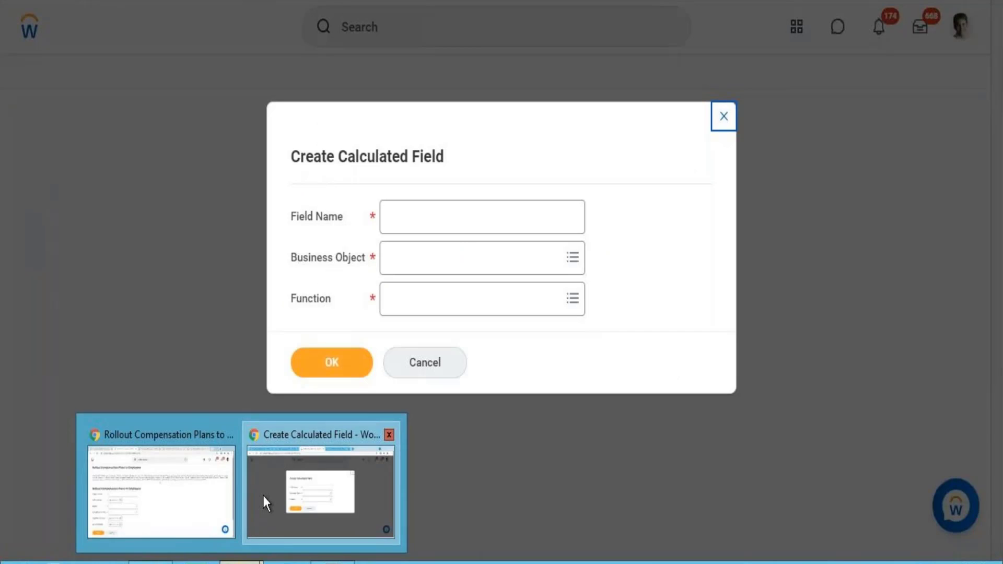
Switch to the other Workday browser window and open the Sitemap.
click(262, 495)
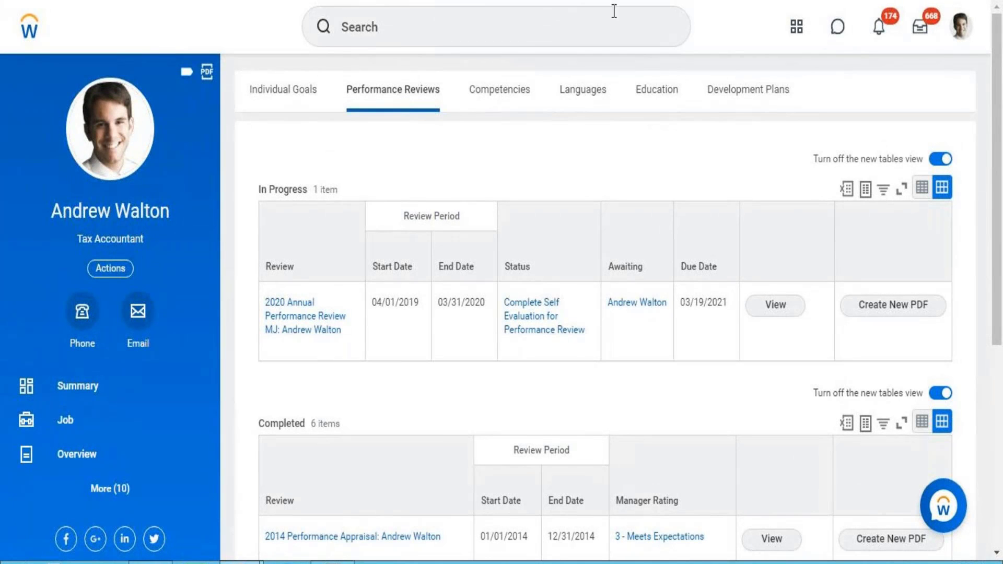
click(960, 25)
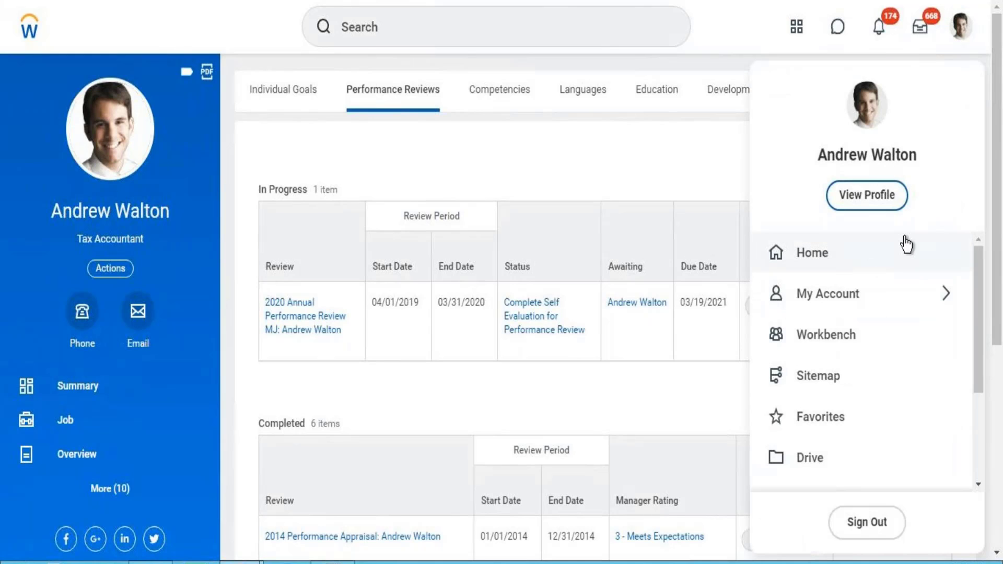
click(829, 379)
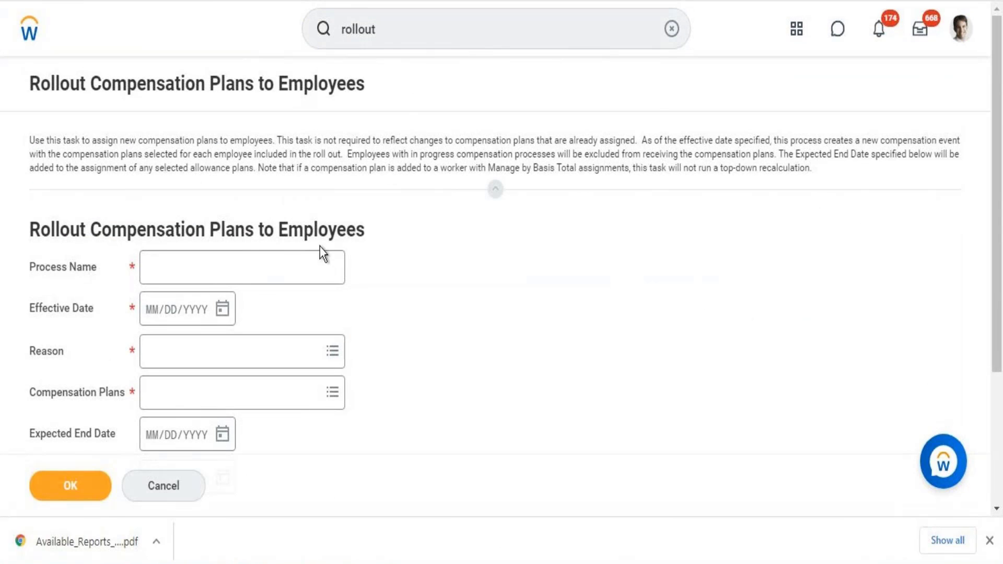
Name the compensation rollout process "Rollout Comp Bonus Plan".
click(255, 260)
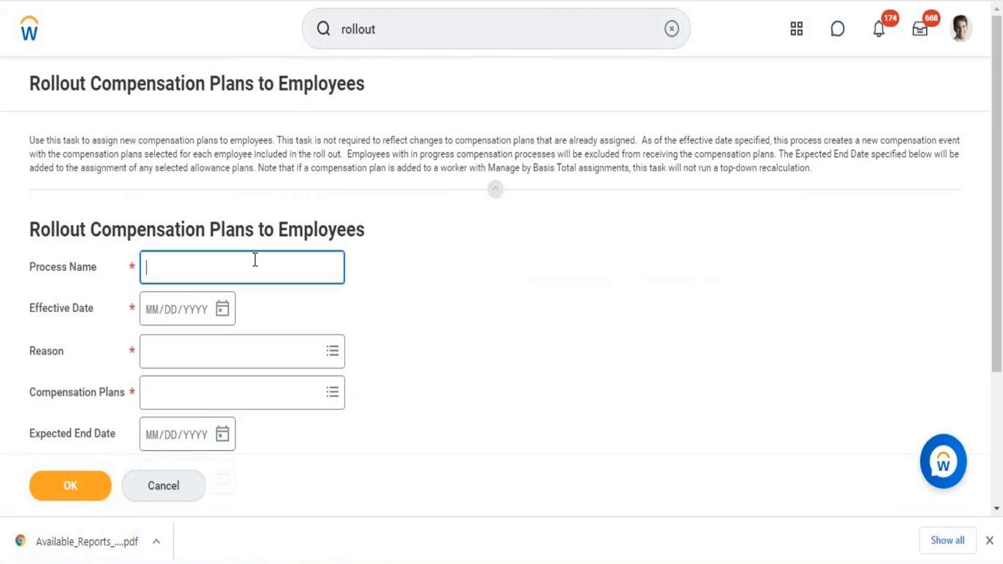
text(Rollout)
text( Ben)
key(BackSpace)
key(BackSpace)
key(BackSpace)
key(BackSpace)
text(Comp Bon)
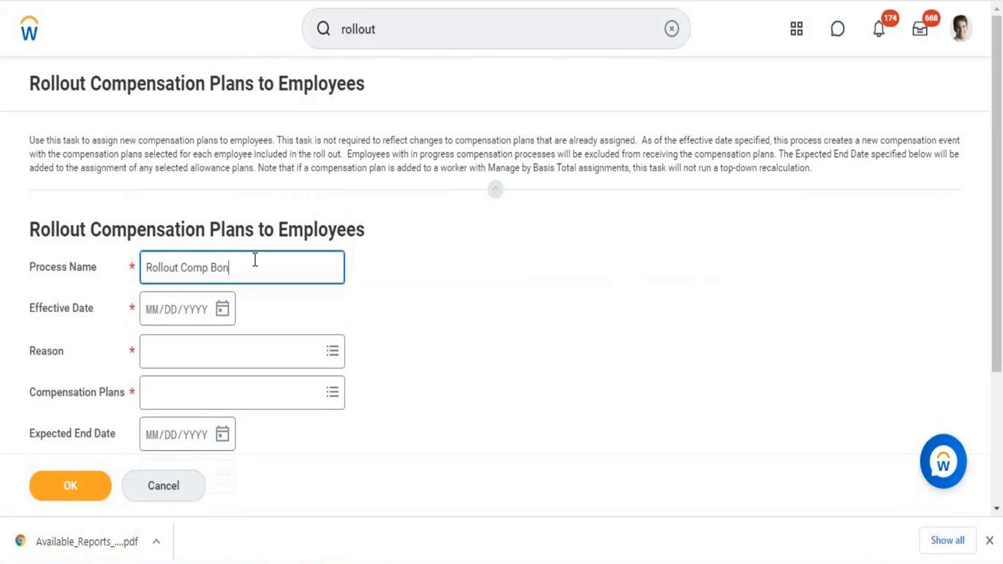
text(us Plan)
Set the rollout's effective date to 09/21/2021.
click(225, 320)
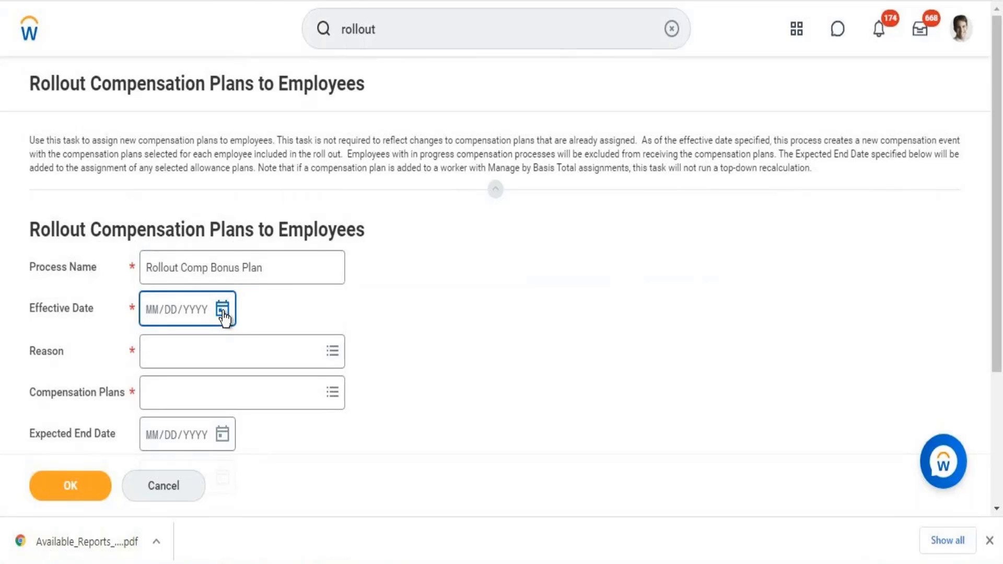
click(222, 311)
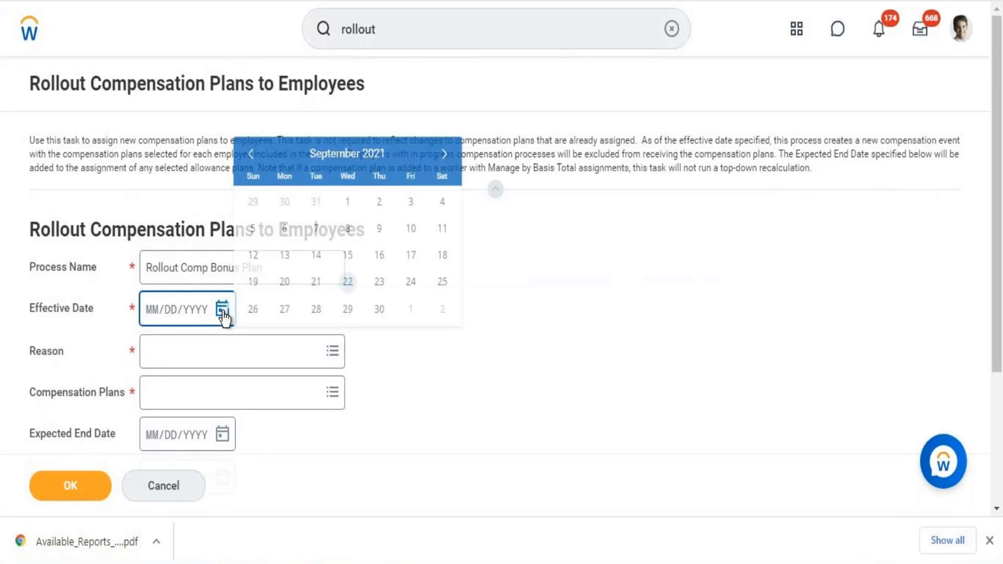
click(348, 282)
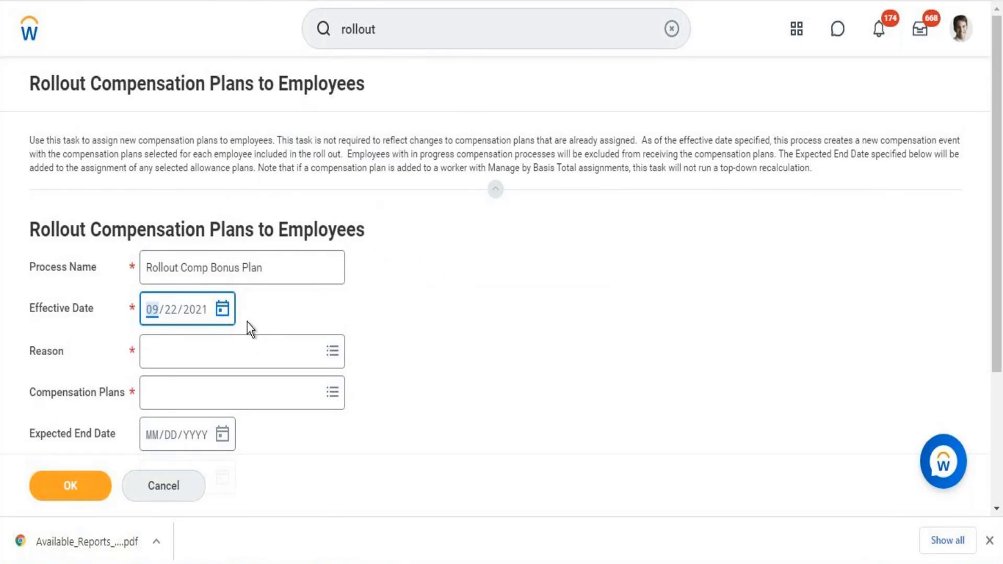
click(229, 321)
click(317, 283)
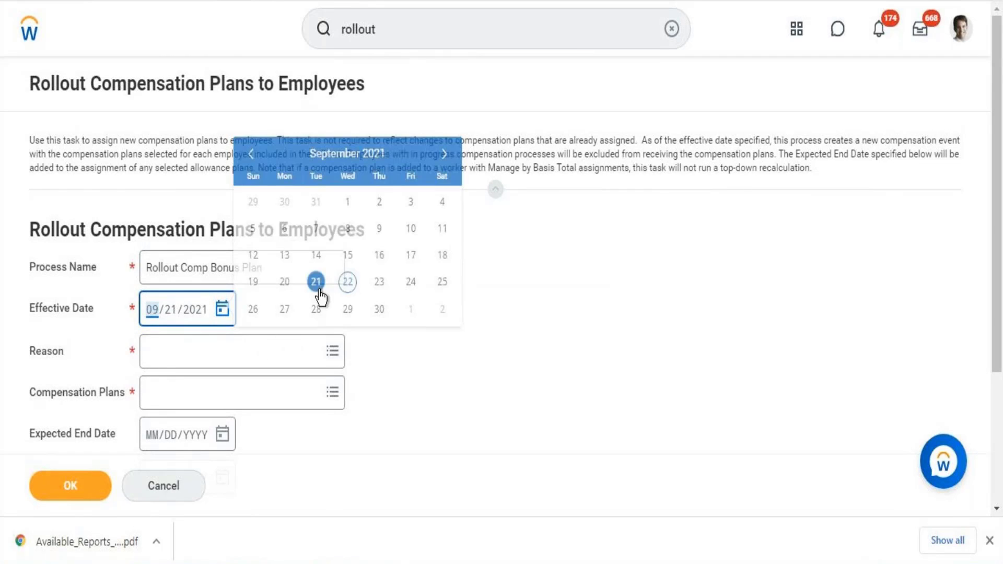
Set the rollout reason to Adjustment > Plan Assignment under Request Compensation Change.
click(216, 347)
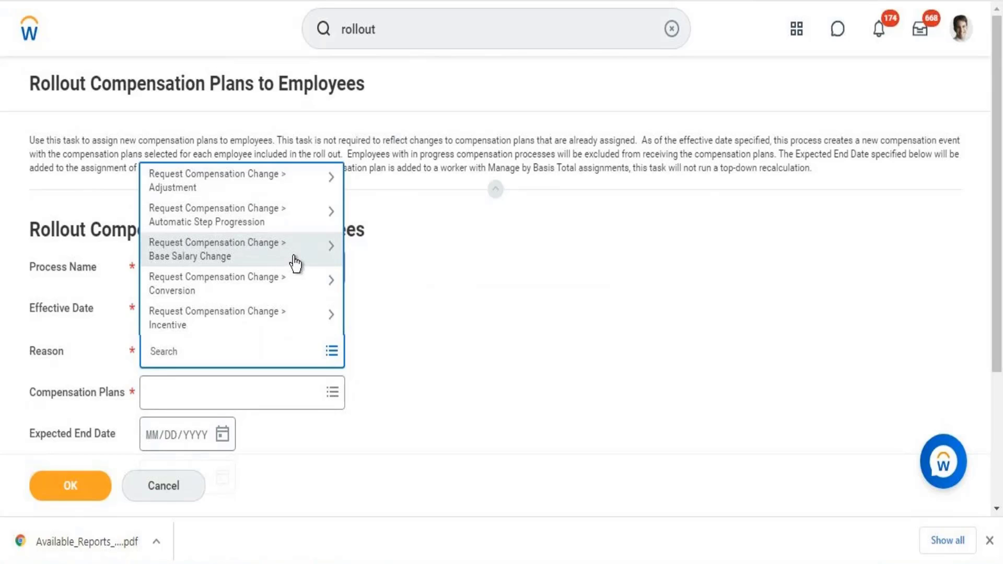
click(254, 193)
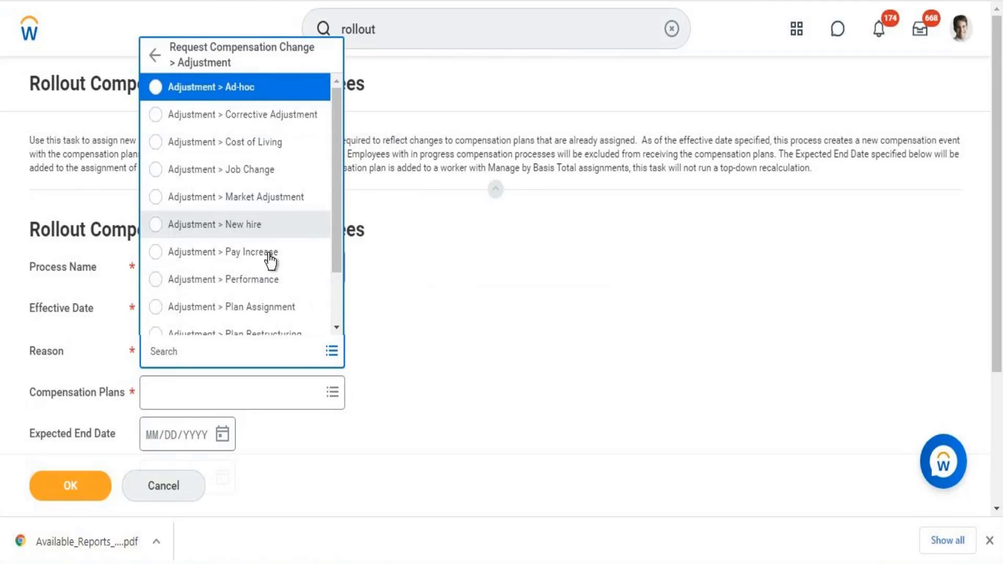
click(252, 307)
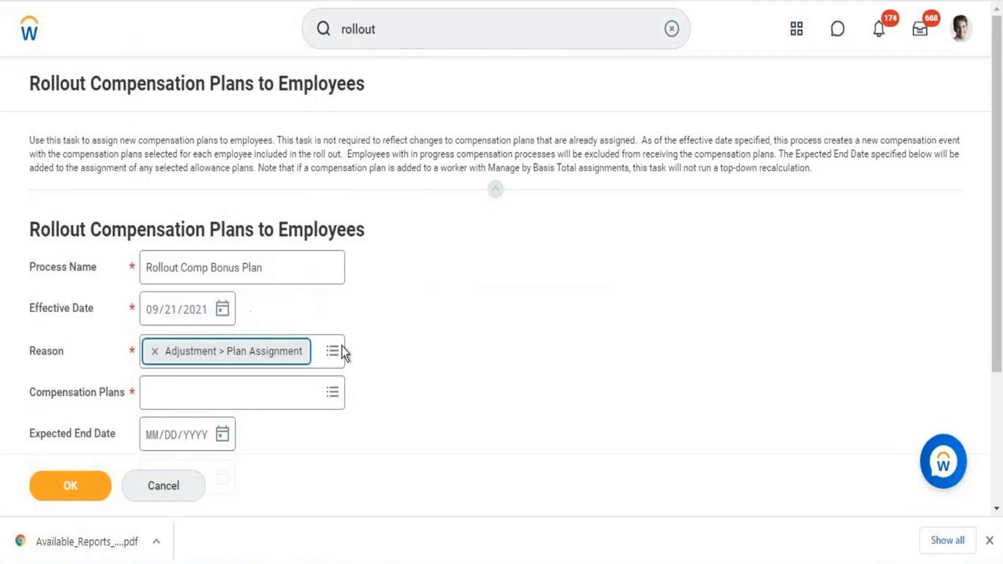
Search the compensation plans for "Bonus", choose Bonus Plan - IT HRIS and submit the rollout form.
click(255, 409)
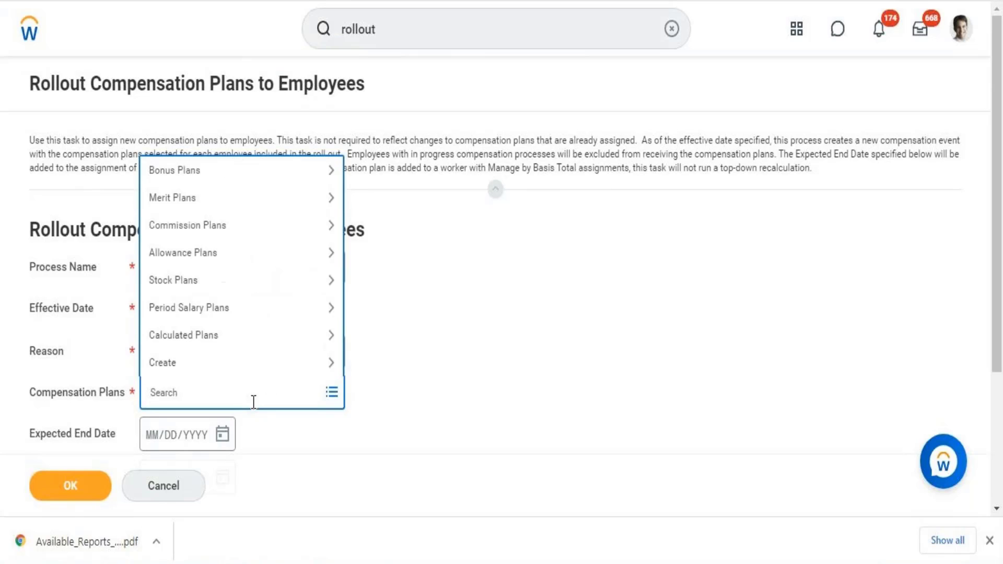
text(Bonus)
key(Return)
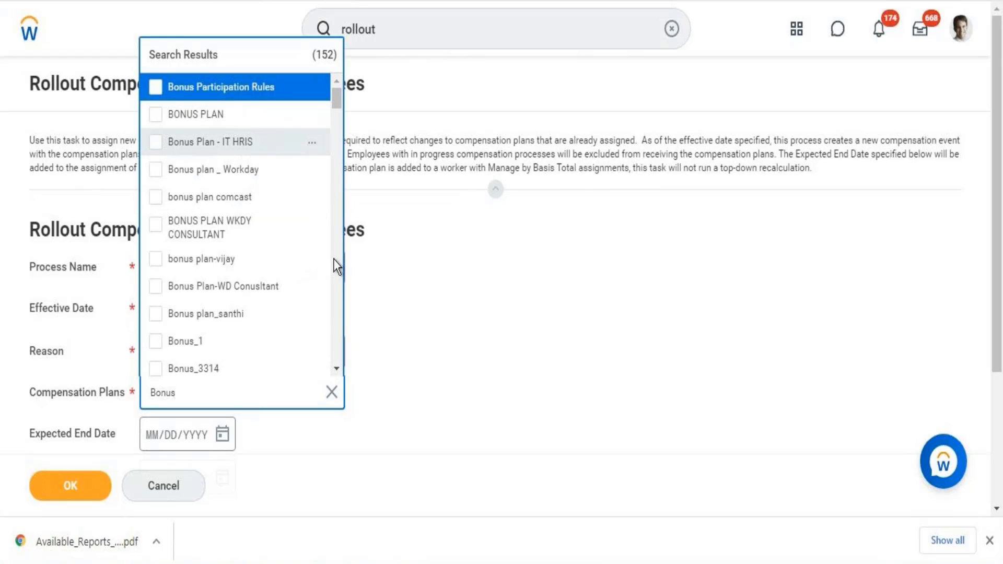
click(445, 352)
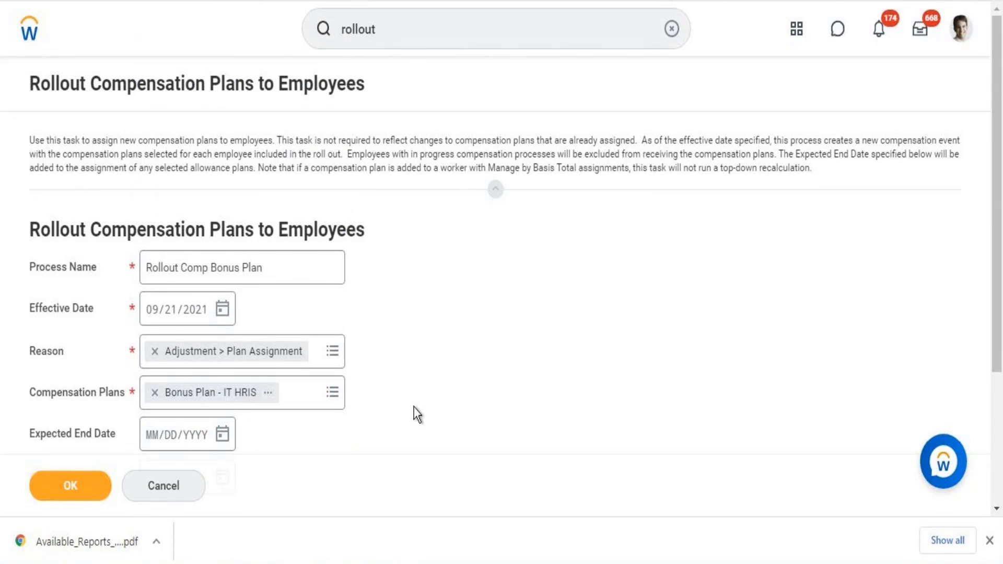
click(71, 486)
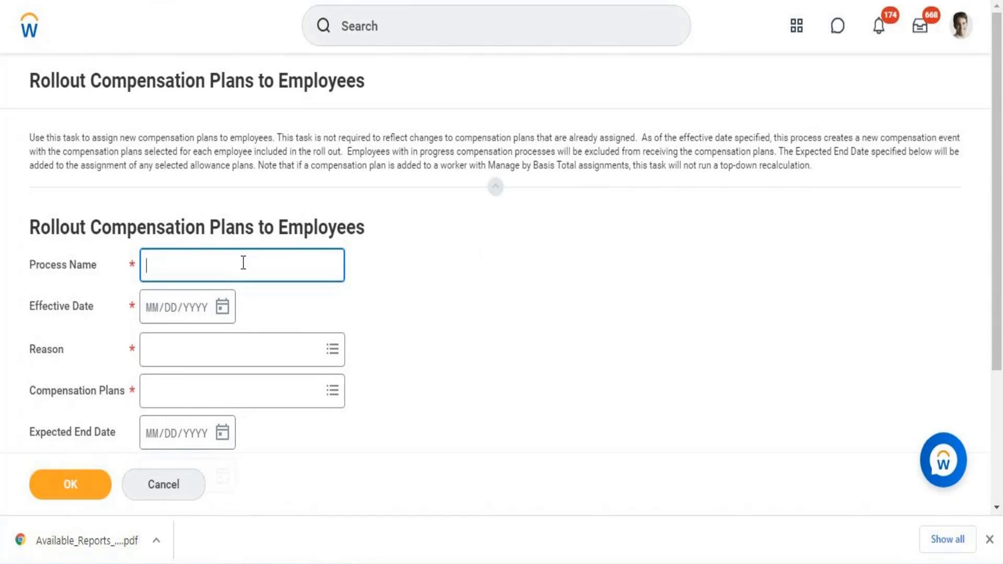
Name the process in the blank rollout form "Bonus Plan Rollout to employees".
text(Bonus Plan Rollou)
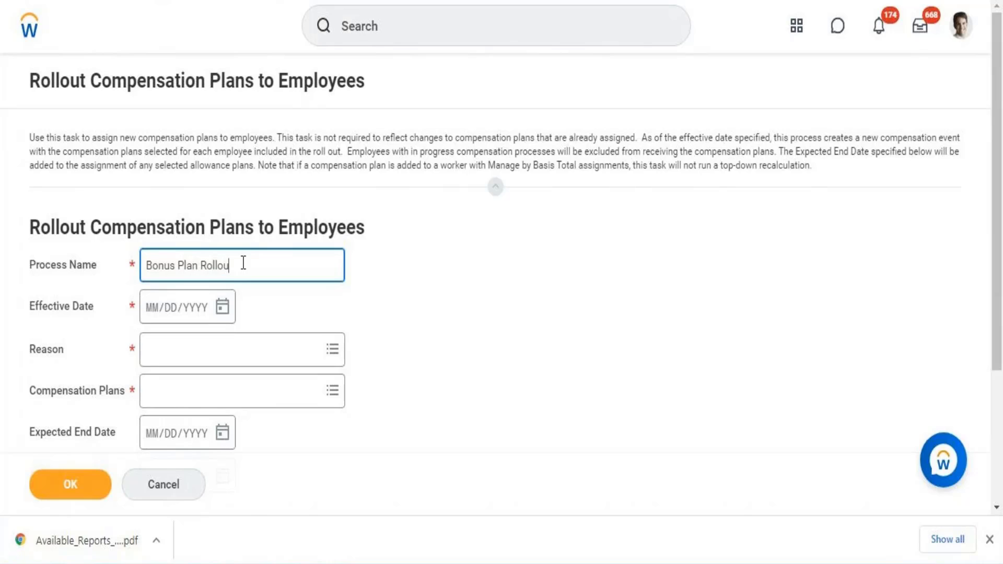
text(t toees employ)
click(243, 261)
text(ees)
key(BackSpace)
key(BackSpace)
key(BackSpace)
key(BackSpace)
key(BackSpace)
text(o)
click(299, 266)
text(ees)
Set the rollout's effective date to 09/21/2021 and its reason to Adjustment > Plan Assignment under Request Compensation Change.
click(225, 312)
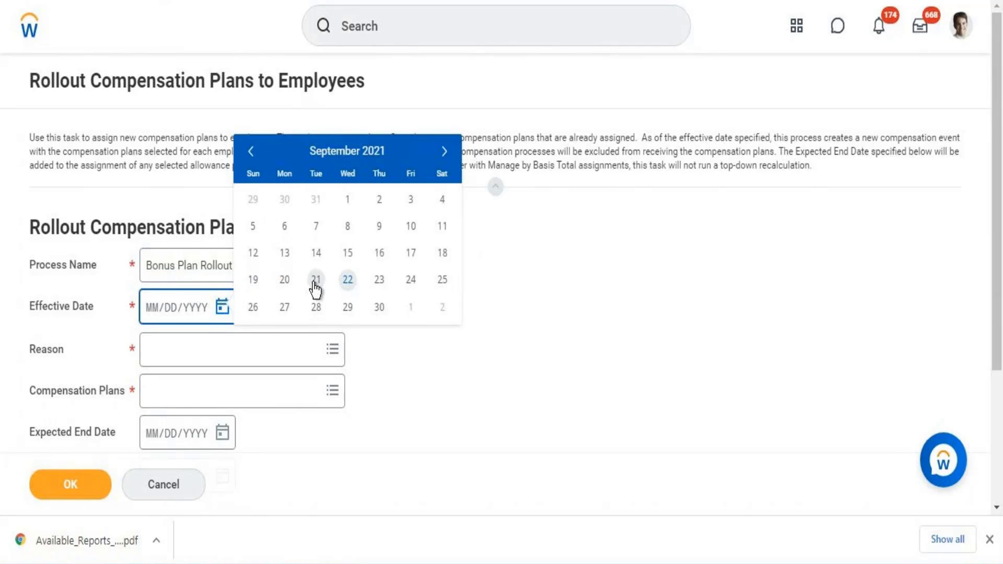
click(316, 279)
click(207, 349)
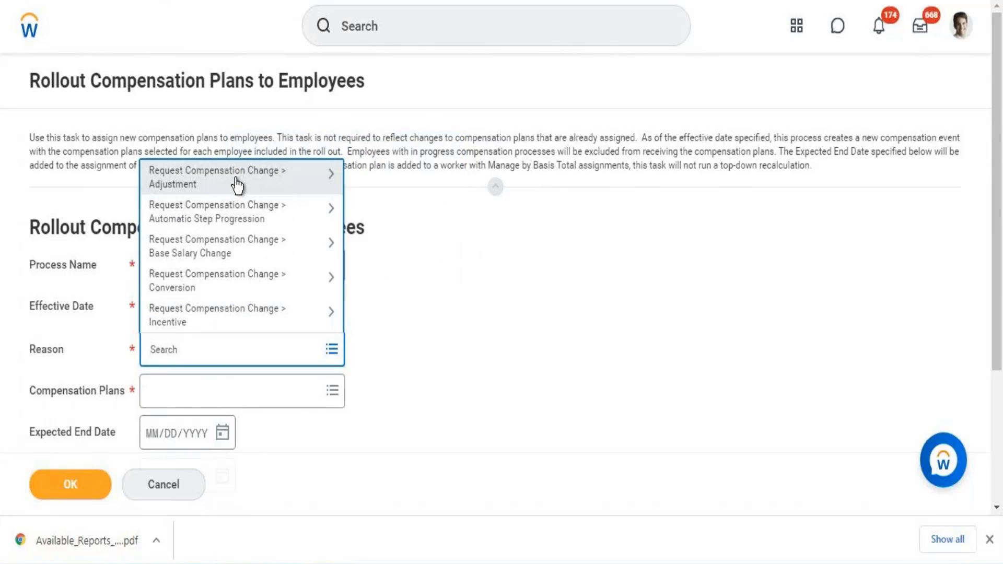
click(236, 184)
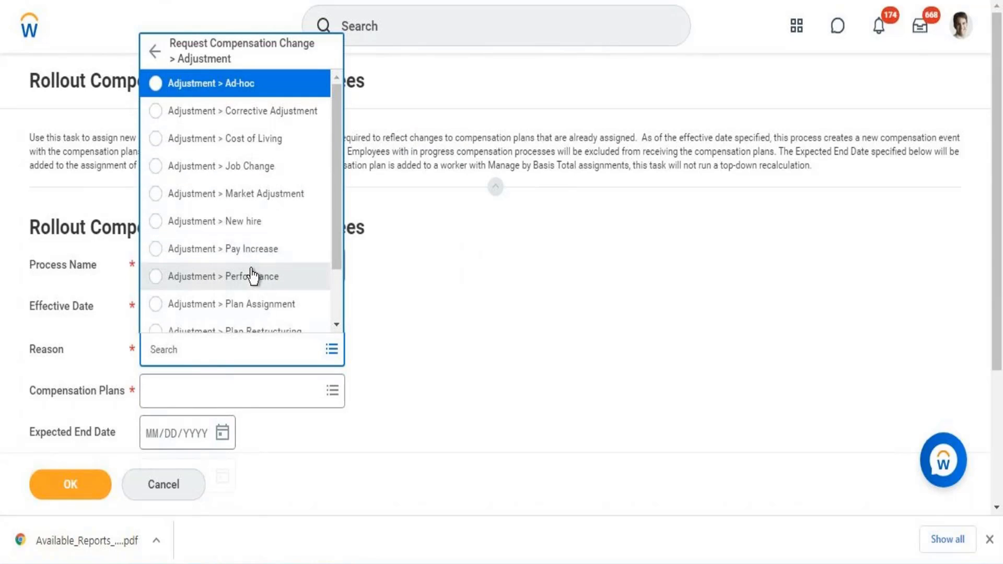
click(259, 305)
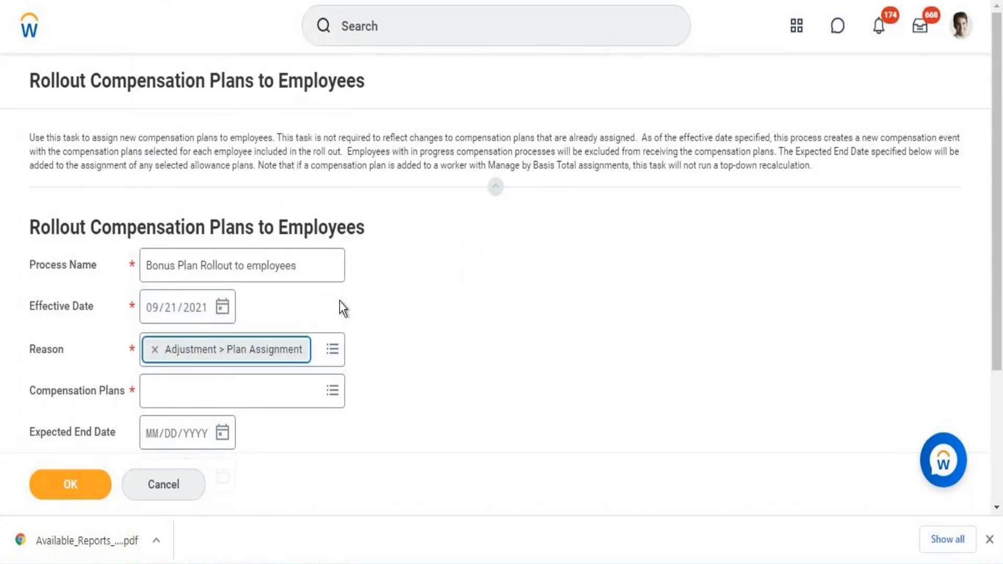
Search the compensation plans for "Bonus" and choose Bonus Plan - IT HRIS for the rollout.
click(228, 392)
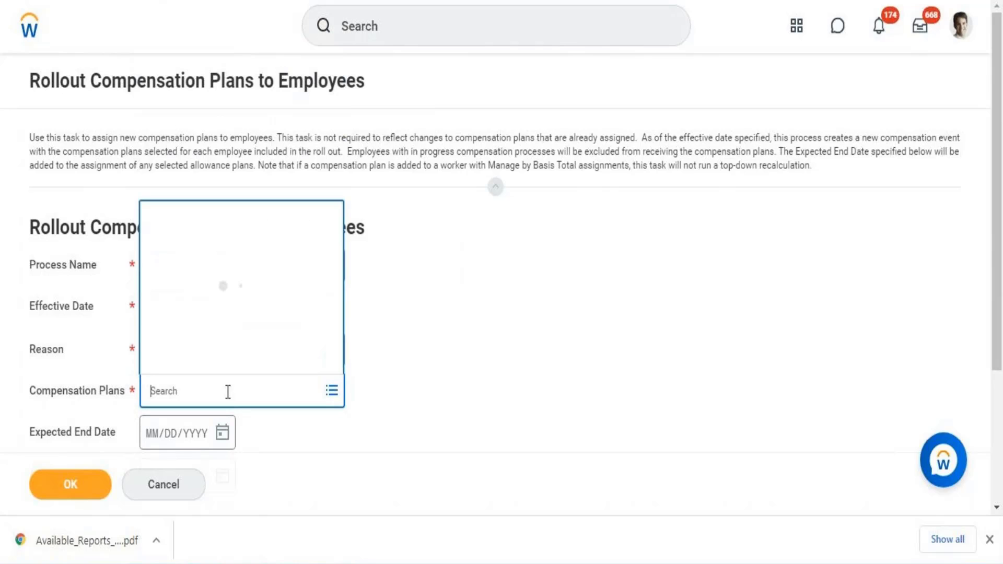
text(Bonus)
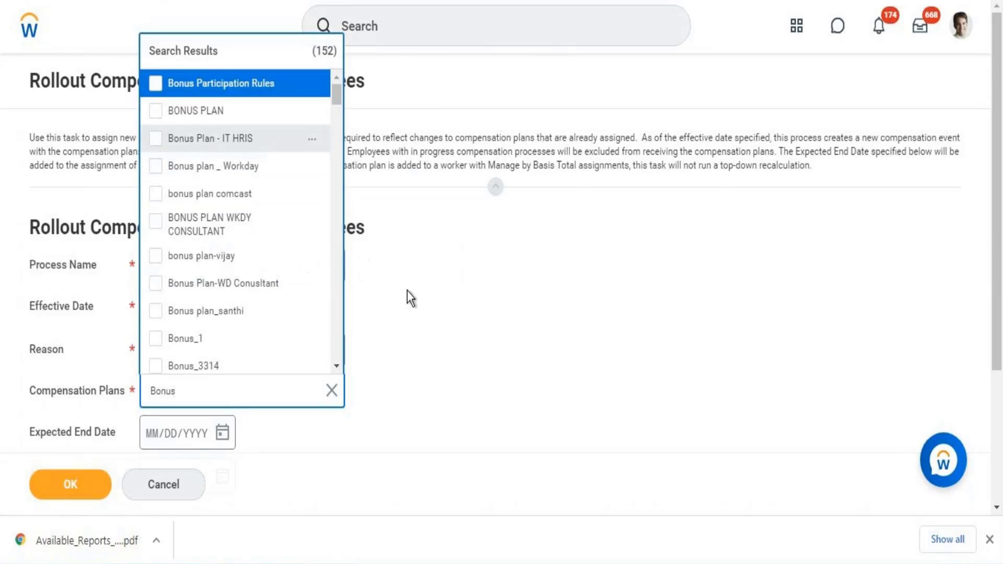
click(475, 335)
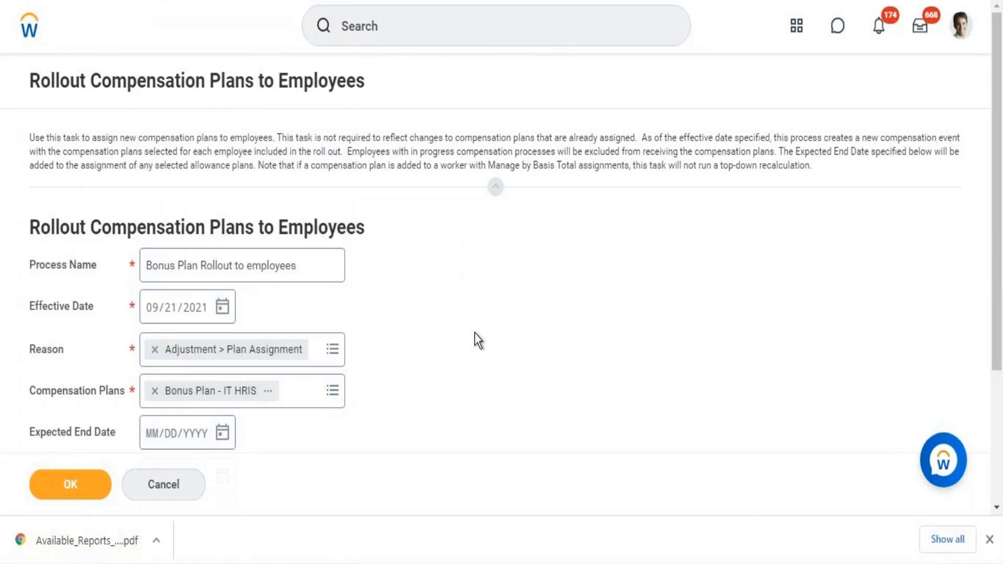
Select the rollout's employees by compensation eligibility rule, searching for "Eligibility comp" and choosing Comp Eligibility Rule.
drag(1000, 130, 999, 266)
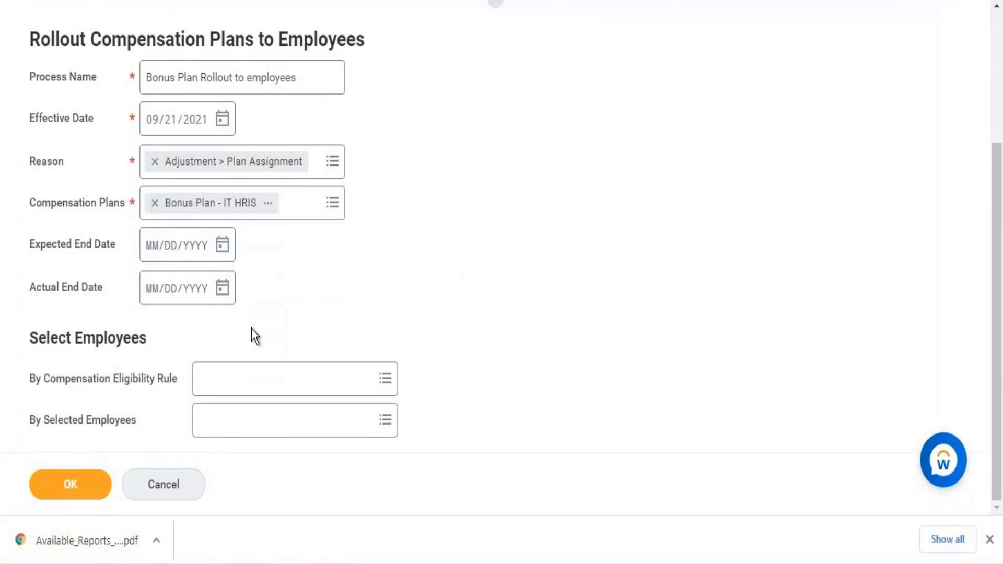
click(254, 377)
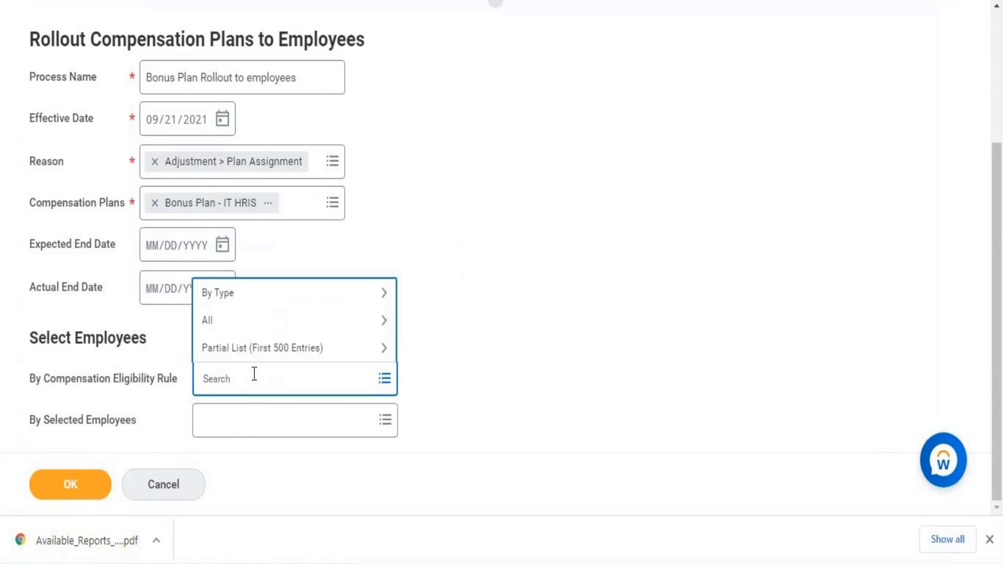
text(Eligibility comp)
key(Return)
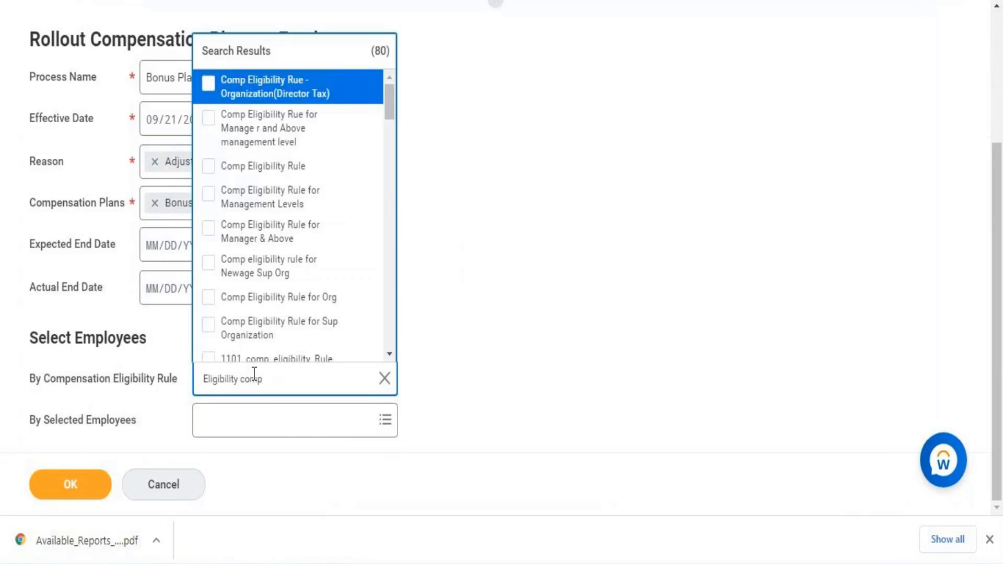
click(318, 167)
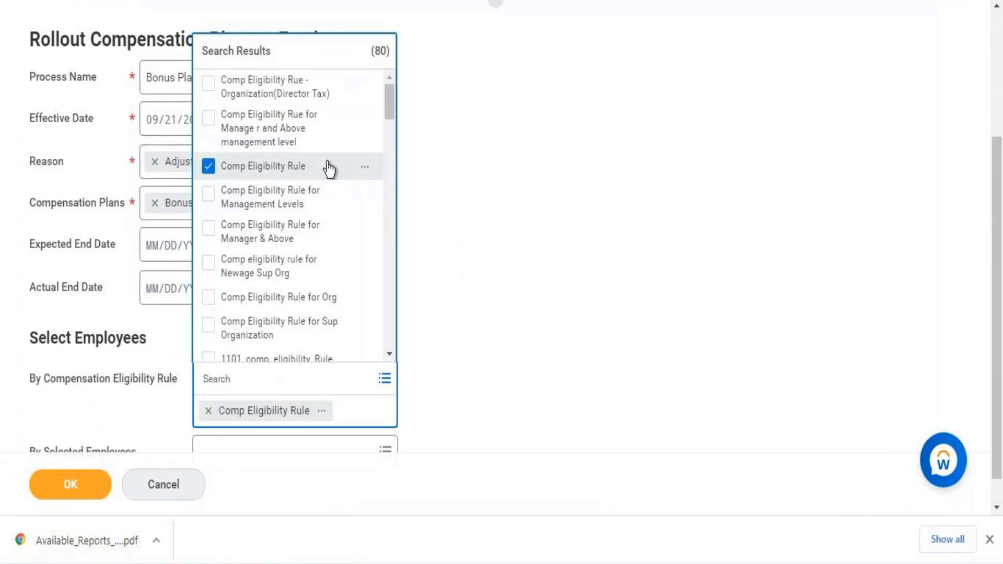
click(496, 249)
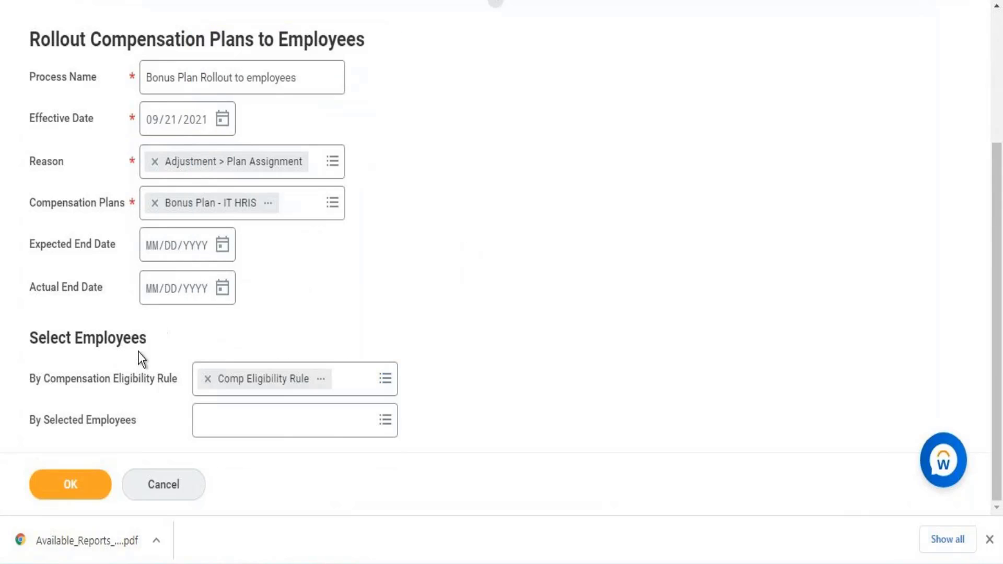
Submit the completed rollout form and refresh the status of its background process.
click(70, 487)
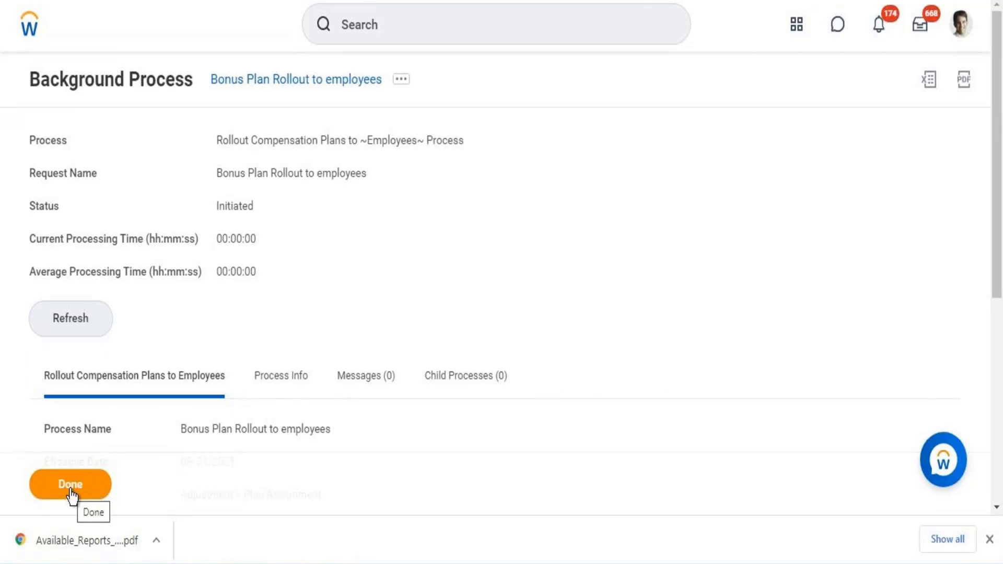
click(76, 316)
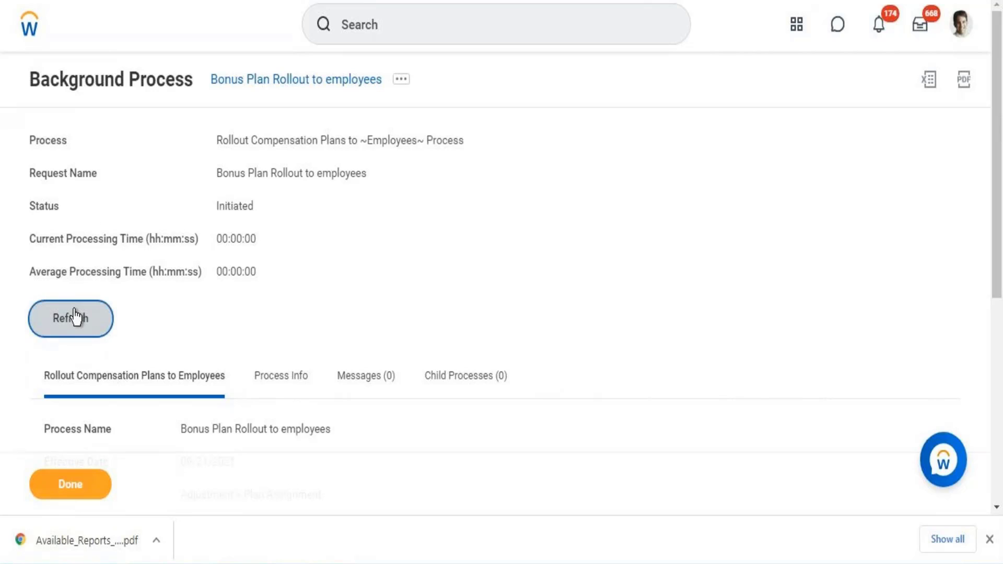